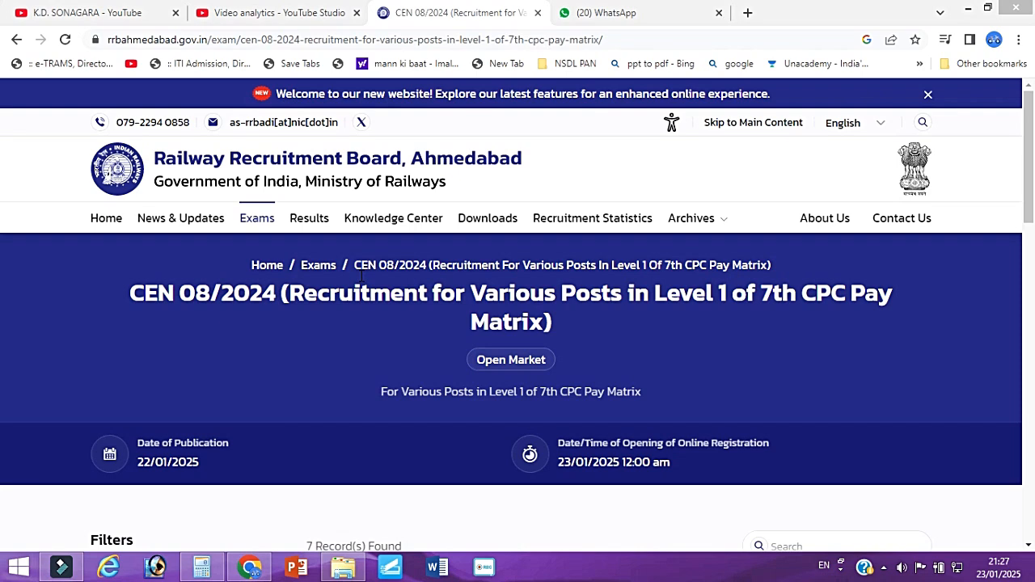
# Search the web for "rrb ahmedabad" in a new tab and open the official RRB Ahmedabad website
pyautogui.click(747, 12)
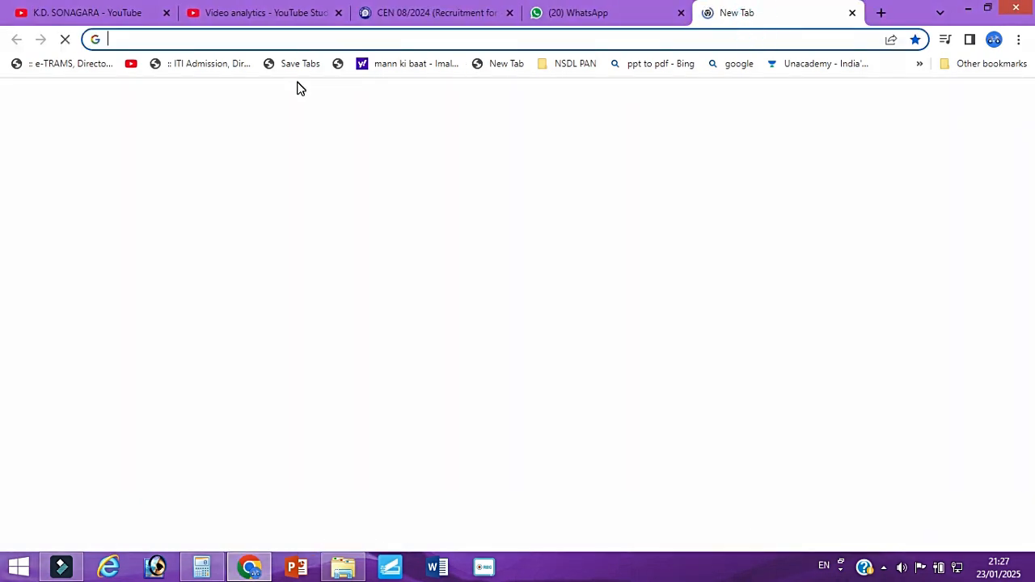
pyautogui.write('rr')
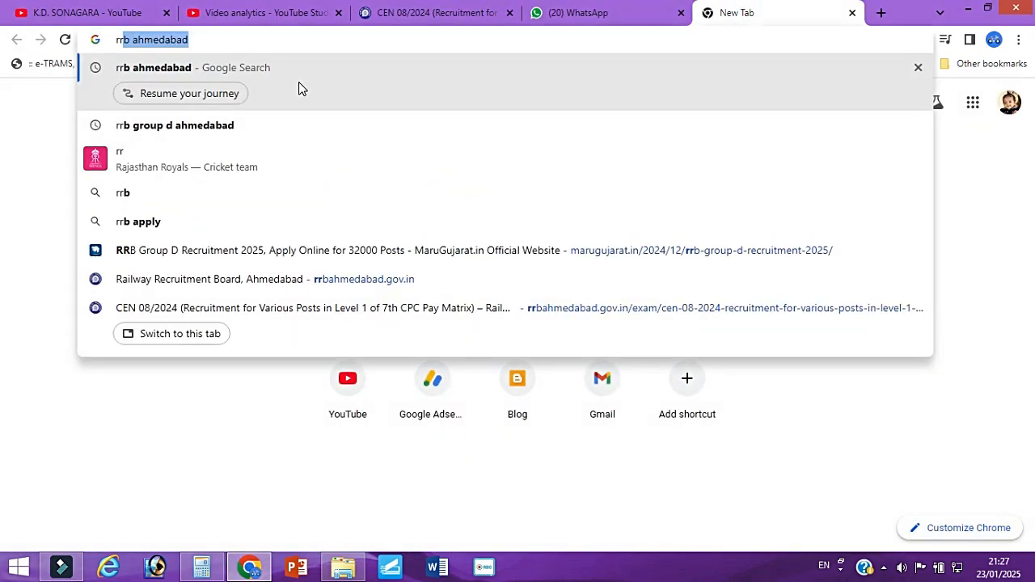
pyautogui.press('Return')
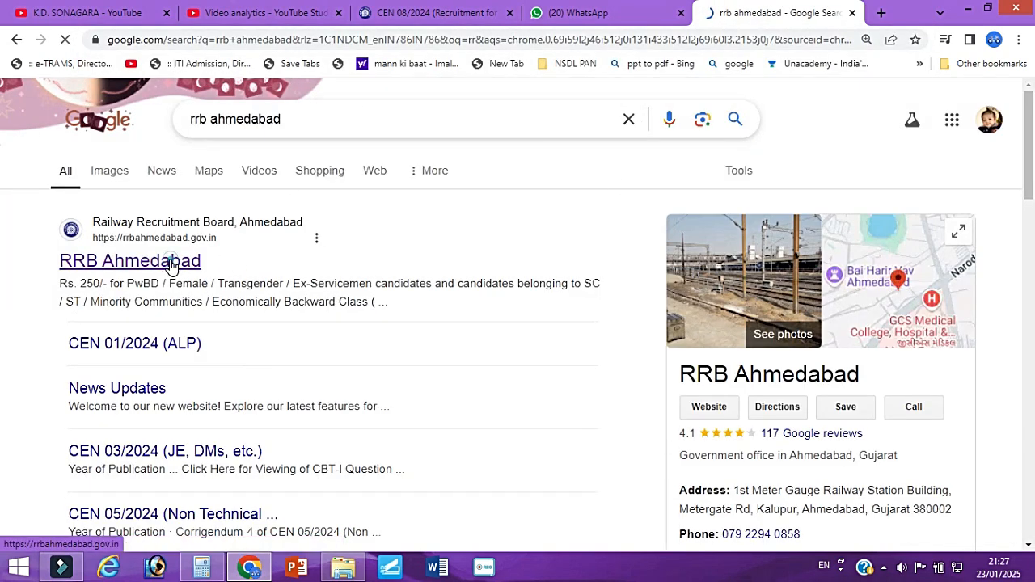
pyautogui.click(105, 267)
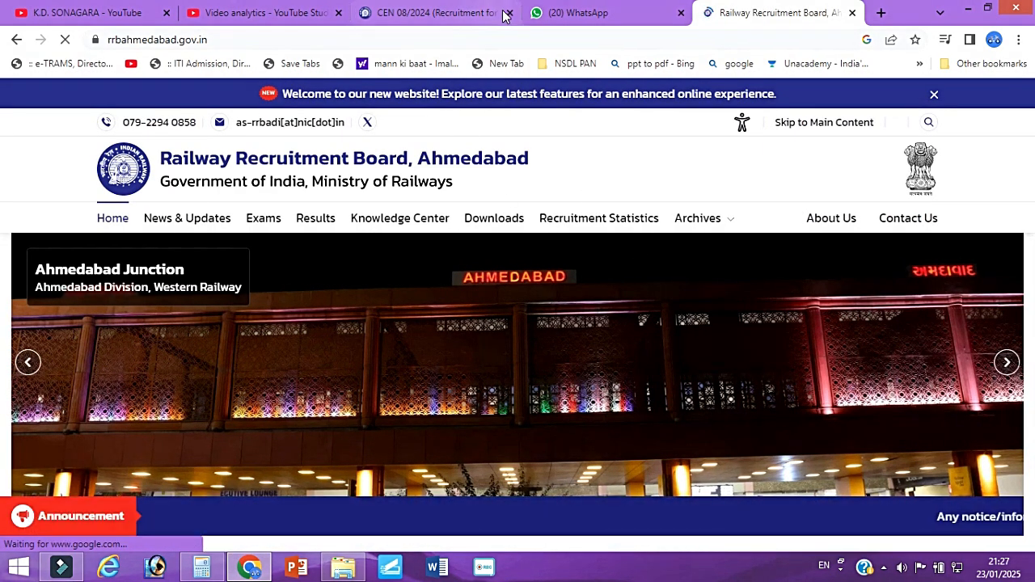
# Close the old CEN 08/2024 tab and open CEN 08/2024 from the Exam Updates on the home page
pyautogui.click(509, 14)
pyautogui.scroll(-4, 321, 321)
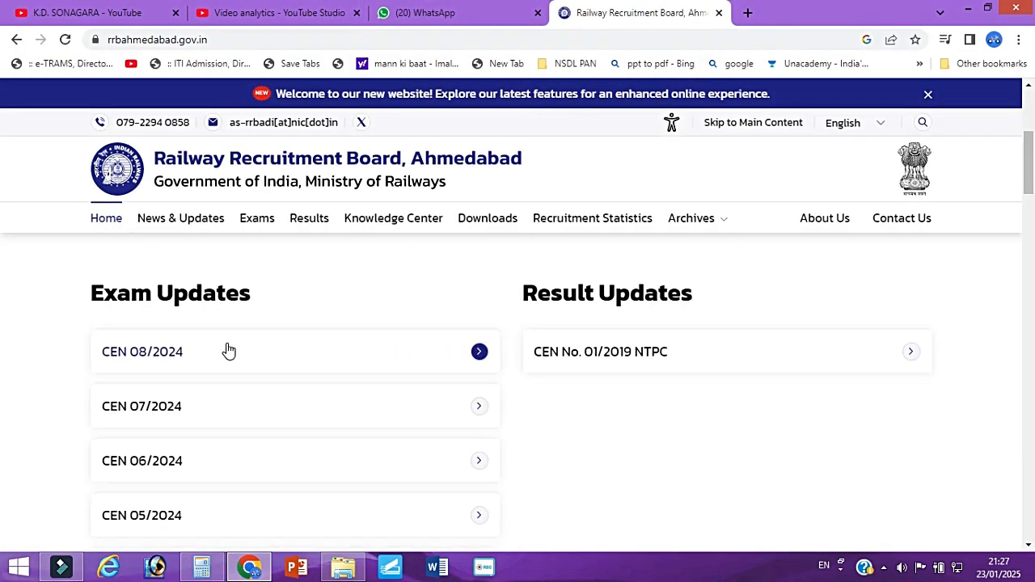
pyautogui.click(144, 360)
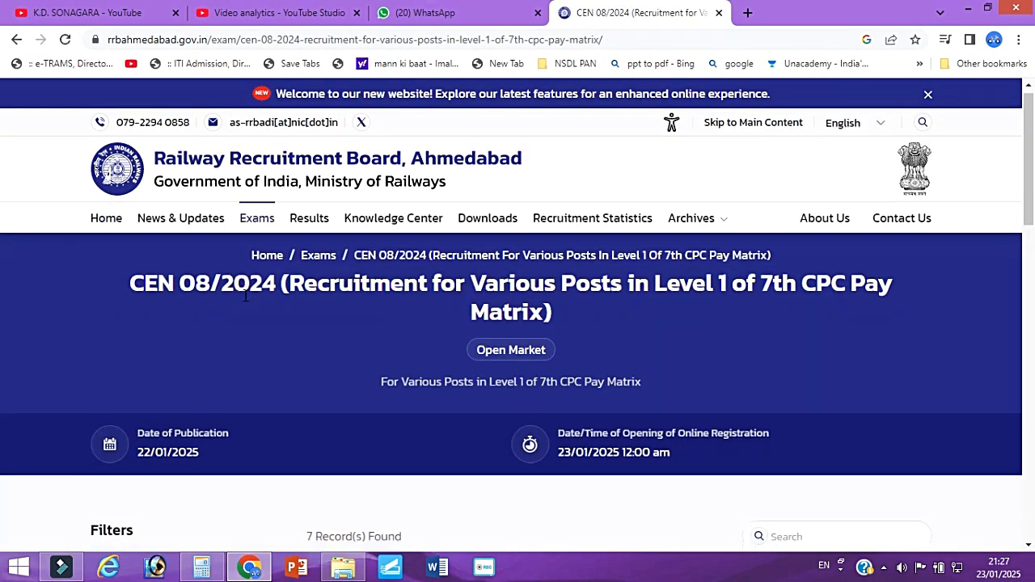
# Open the link for submission of the online application for CEN 08/2024 Level 1 posts
pyautogui.scroll(-3, 191, 369)
pyautogui.scroll(-3, 425, 445)
pyautogui.scroll(3, 413, 429)
pyautogui.scroll(-4, 387, 407)
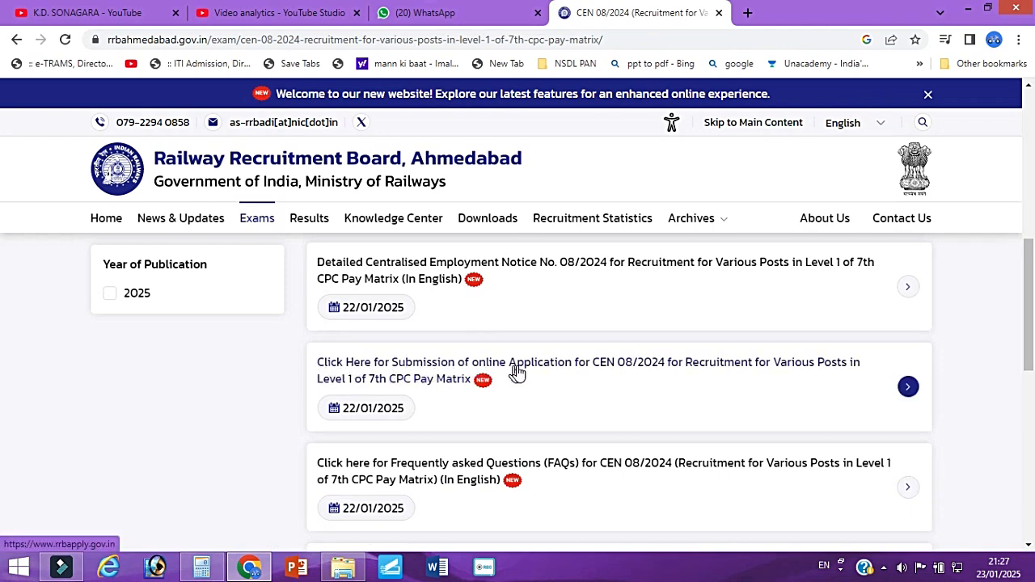
pyautogui.click(527, 370)
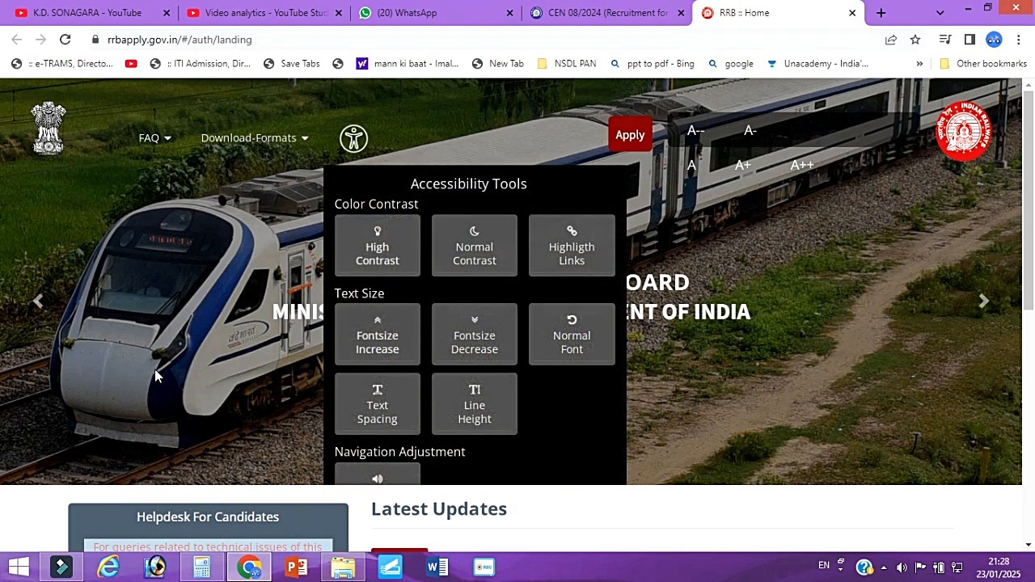
# Start creating a new applicant account on the RRB application portal and acknowledge the note about existing accounts
pyautogui.scroll(-4, 226, 351)
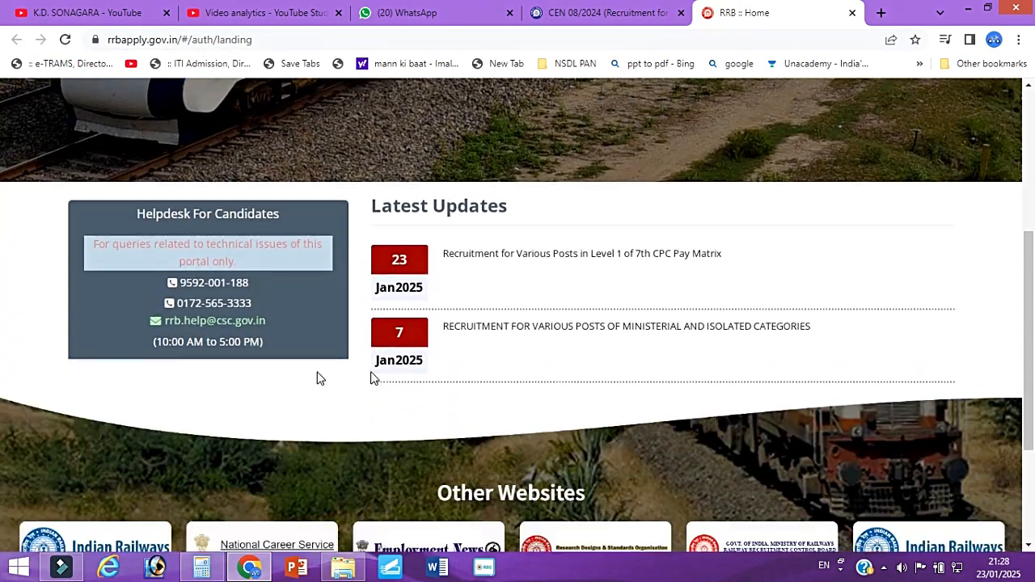
pyautogui.scroll(4, 389, 377)
pyautogui.click(635, 144)
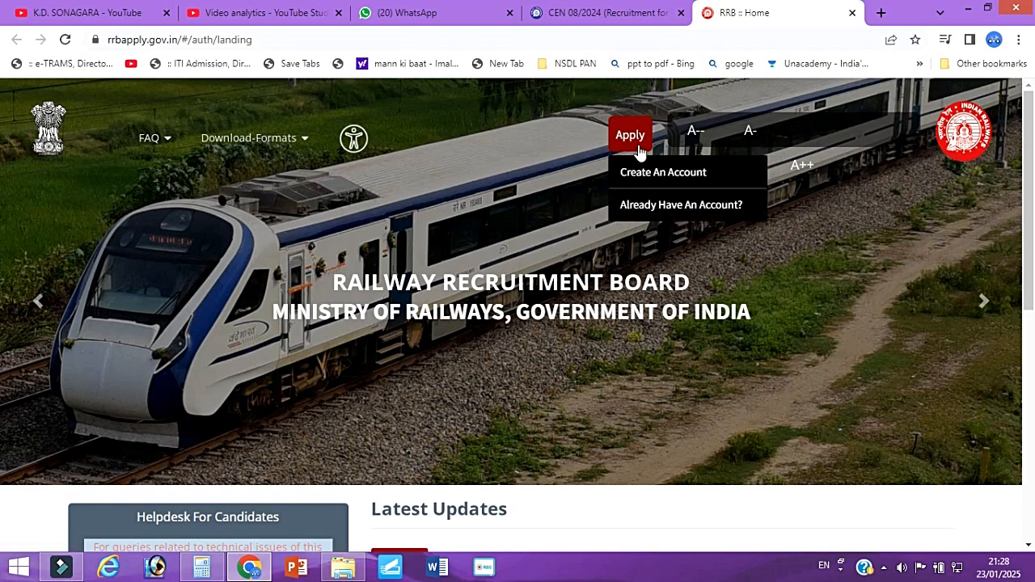
pyautogui.click(653, 174)
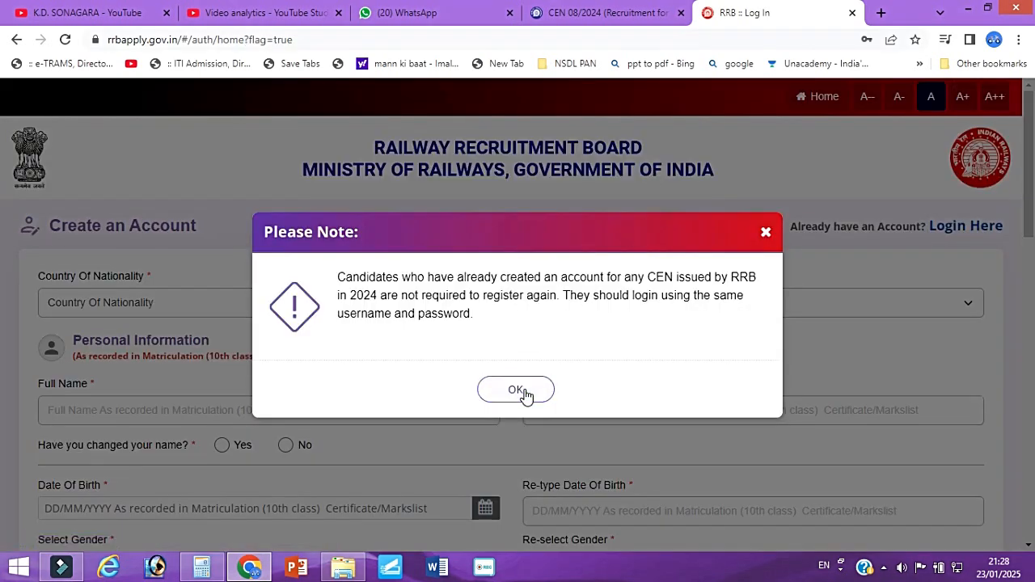
pyautogui.click(516, 391)
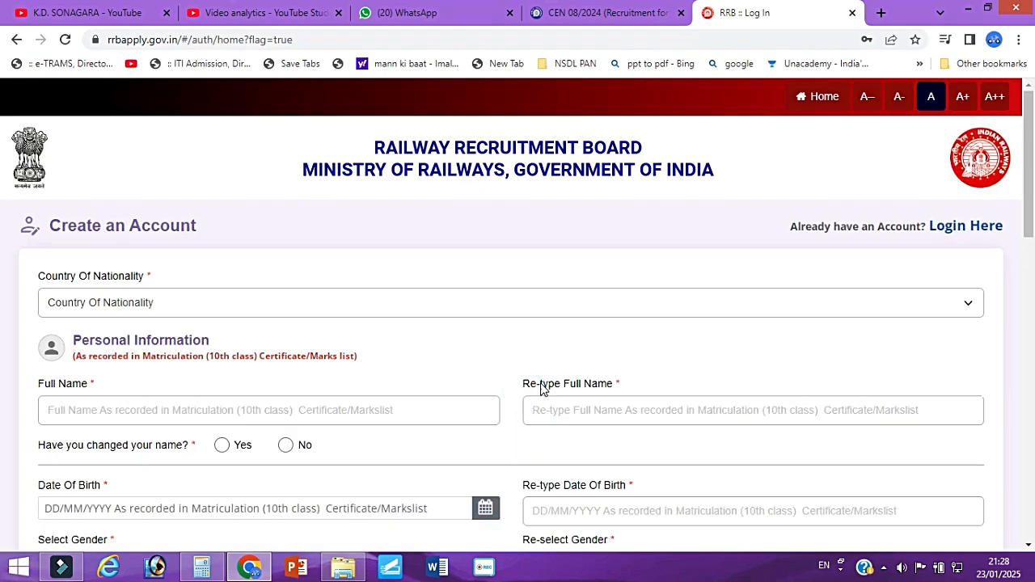
# Set the country of nationality to India in the account creation form
pyautogui.scroll(-1, 394, 301)
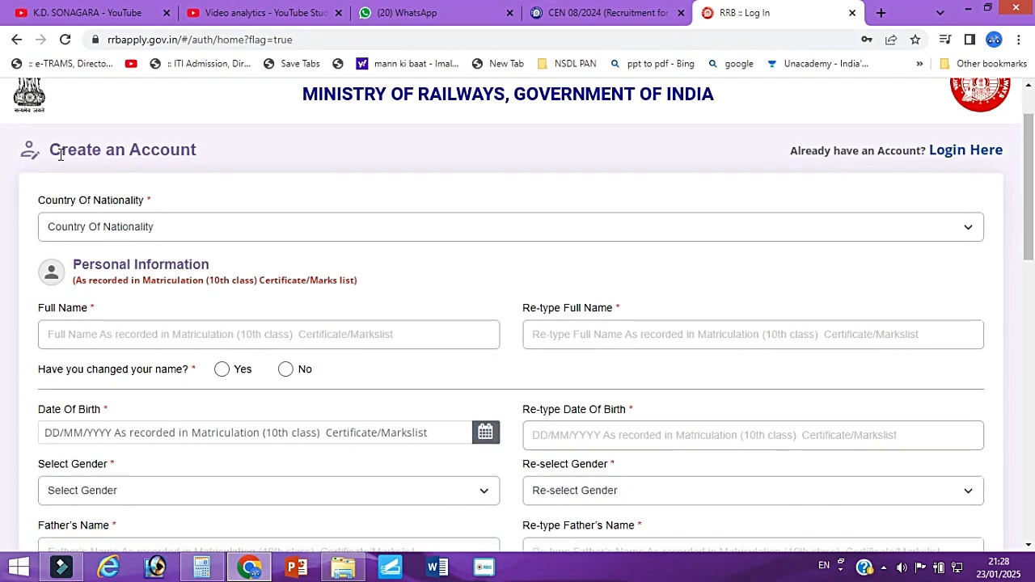
pyautogui.moveTo(52, 149); pyautogui.dragTo(198, 151)
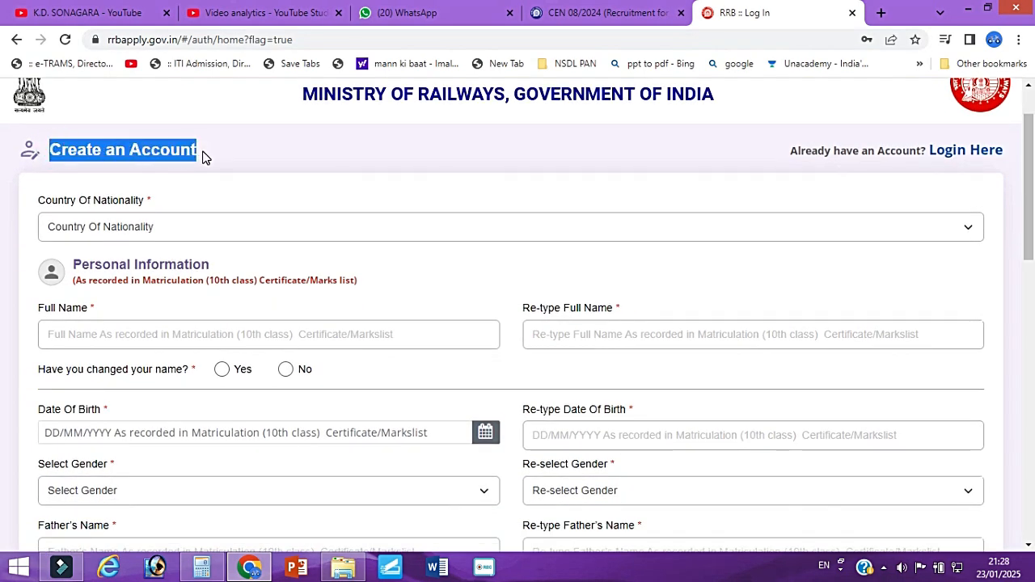
pyautogui.click(119, 233)
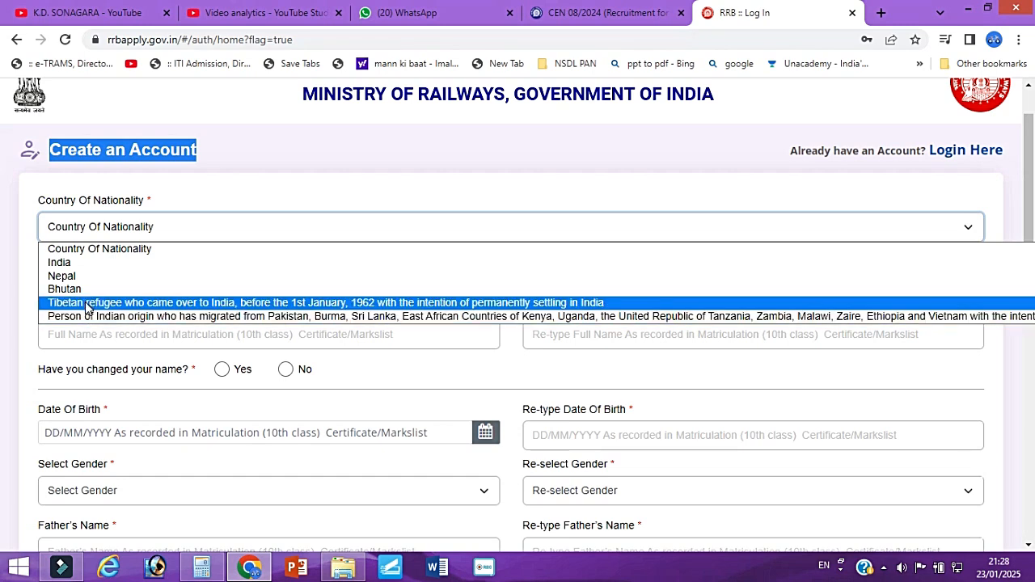
pyautogui.click(71, 263)
# Enter the candidate's full name under Personal Information and repeat it in the confirmation field
pyautogui.scroll(-2, 242, 257)
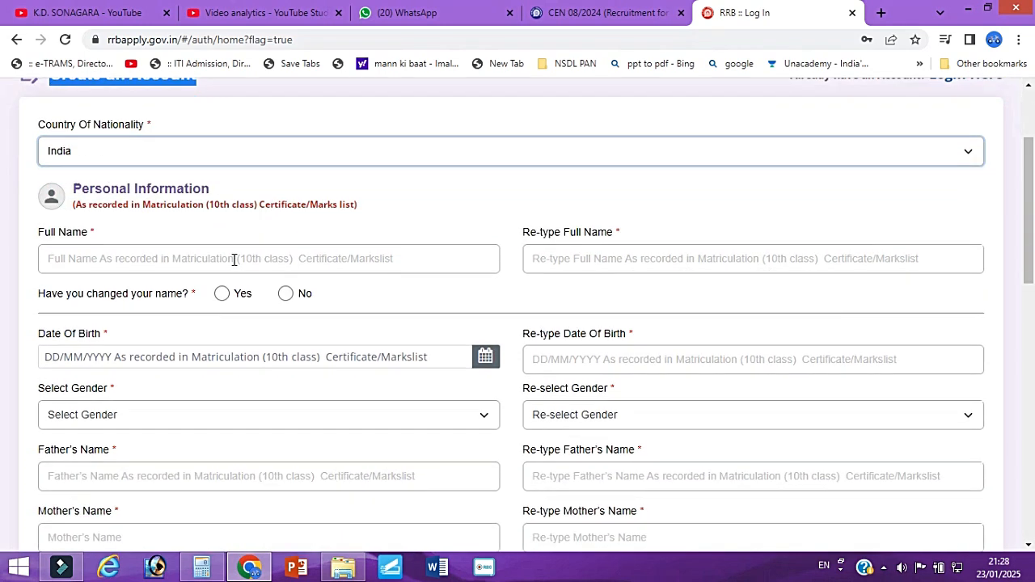
pyautogui.moveTo(72, 119); pyautogui.dragTo(207, 113)
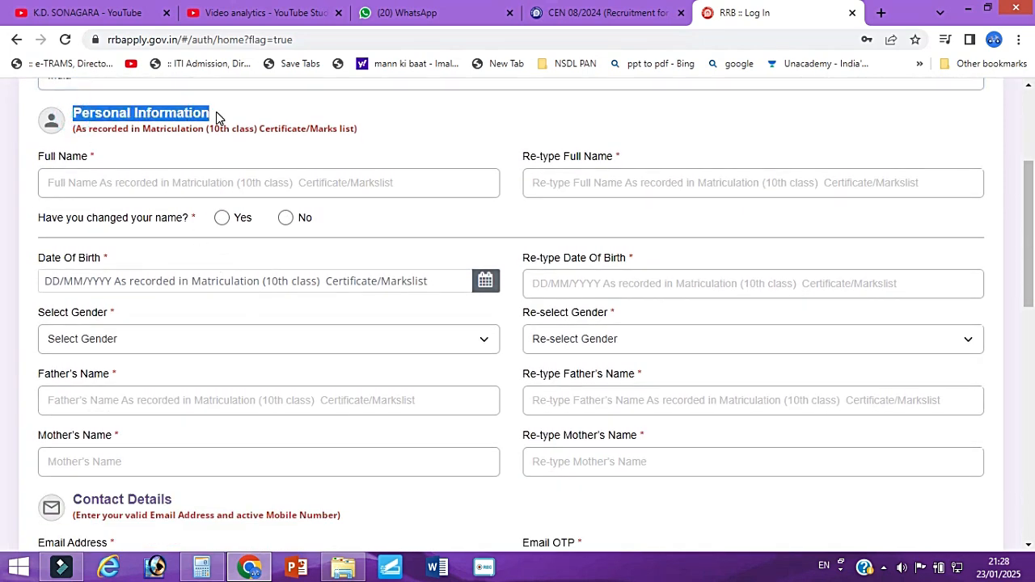
pyautogui.click(105, 185)
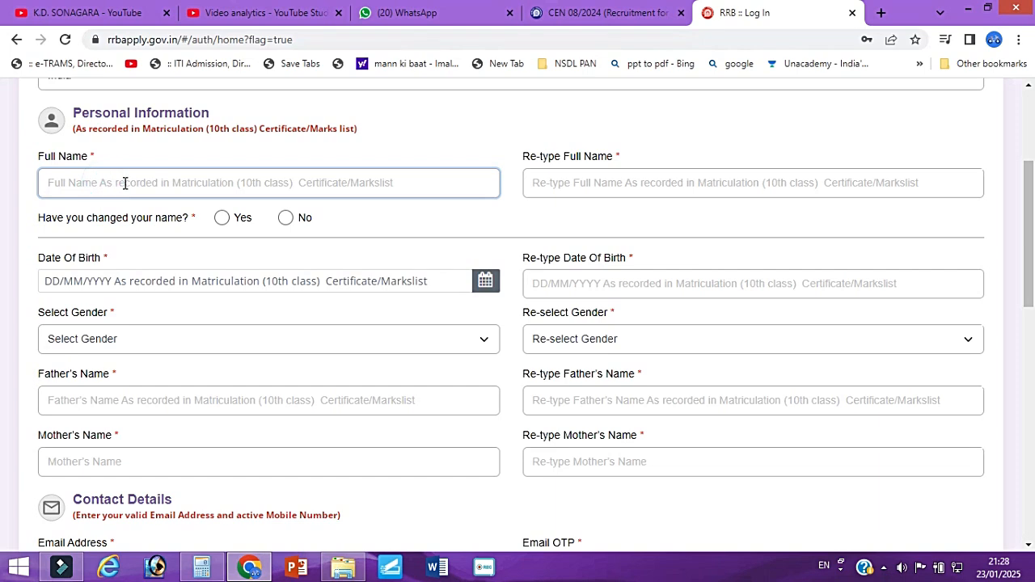
pyautogui.write('ABC')
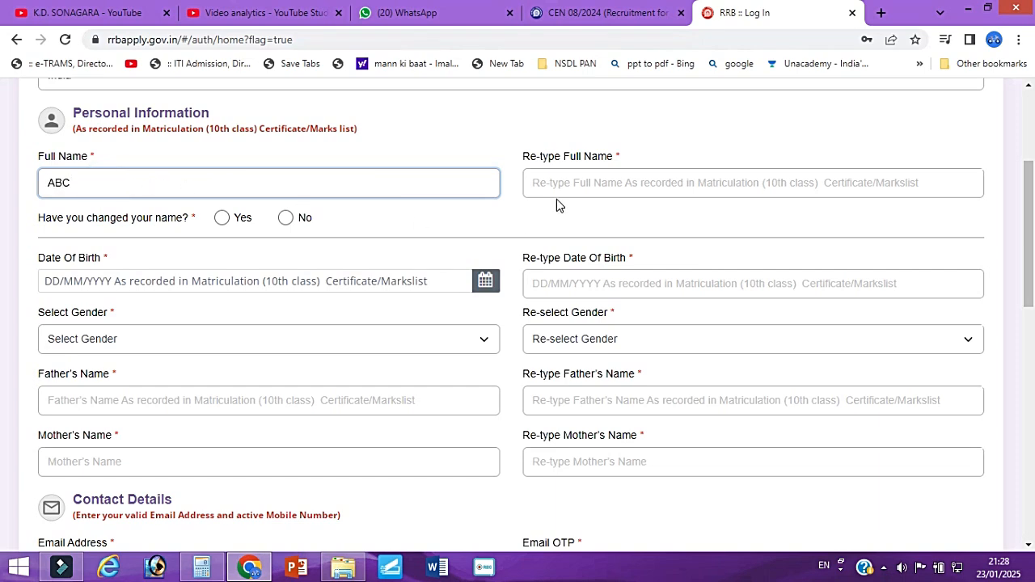
pyautogui.click(568, 192)
pyautogui.write('ABC')
pyautogui.click(438, 235)
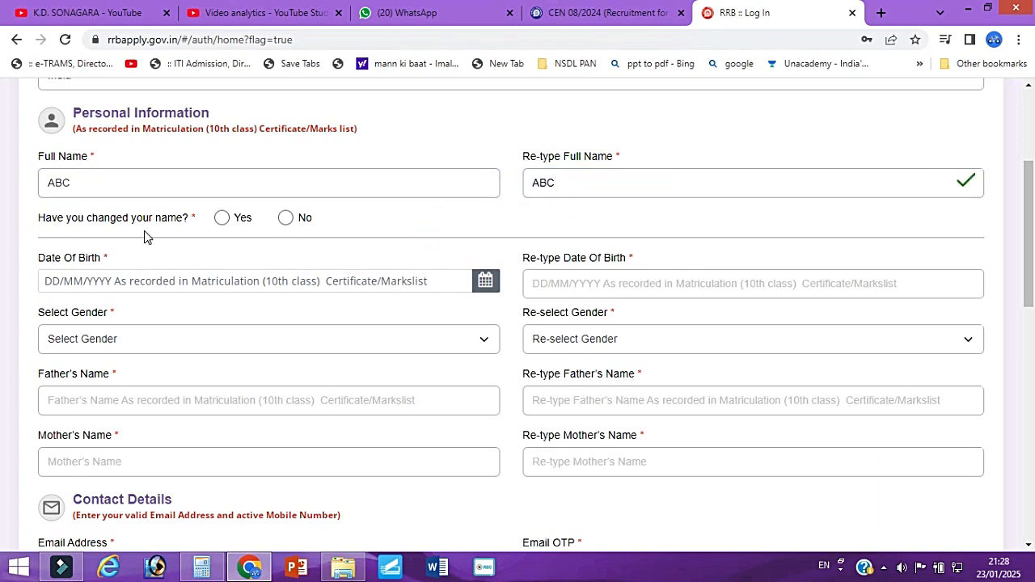
# Answer No to the name change question and open the date of birth fields without filling them in
pyautogui.click(285, 220)
pyautogui.click(121, 284)
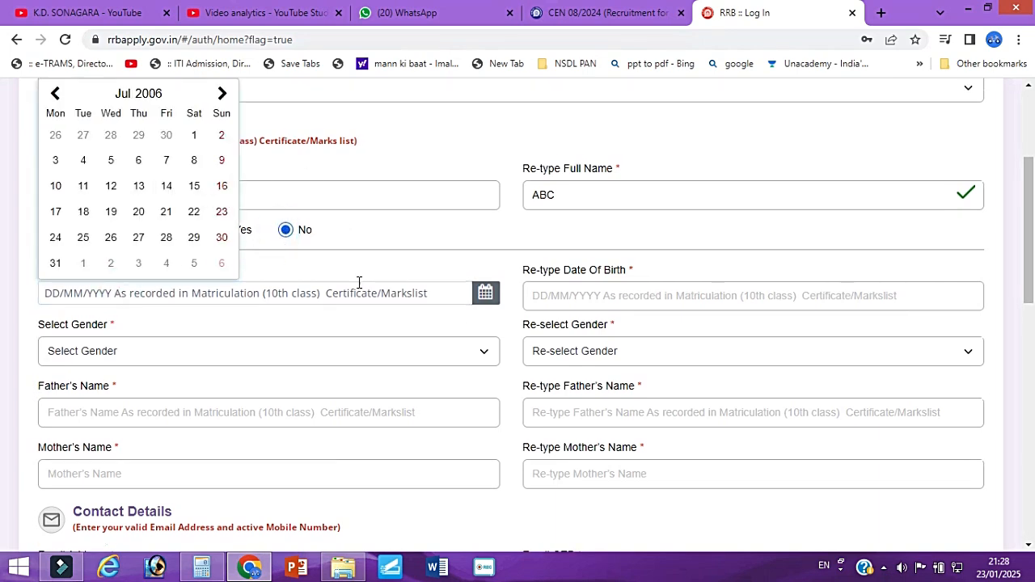
pyautogui.click(571, 296)
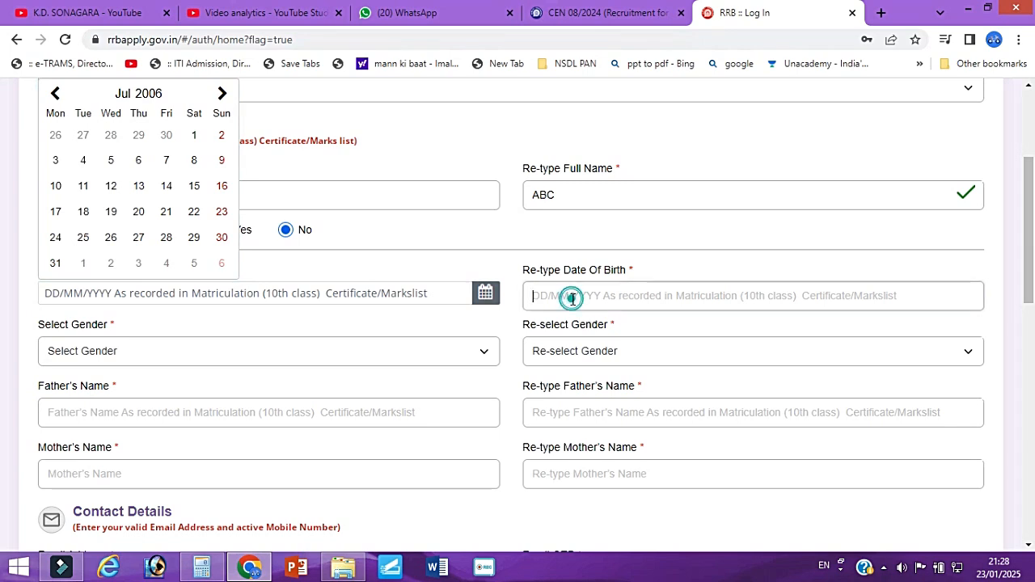
# Set the gender to Male and reselect Male in the confirmation field
pyautogui.click(243, 352)
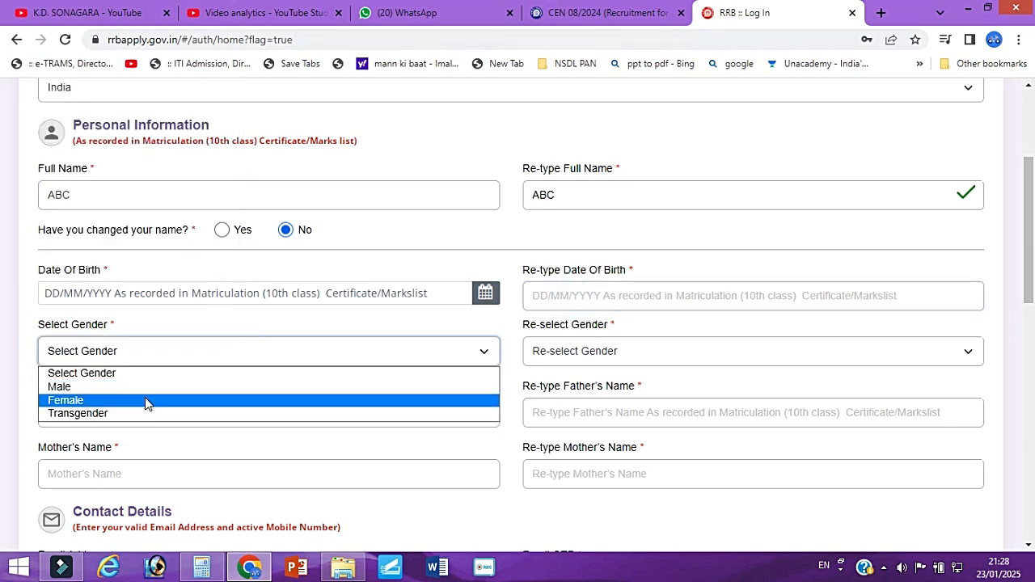
pyautogui.click(110, 390)
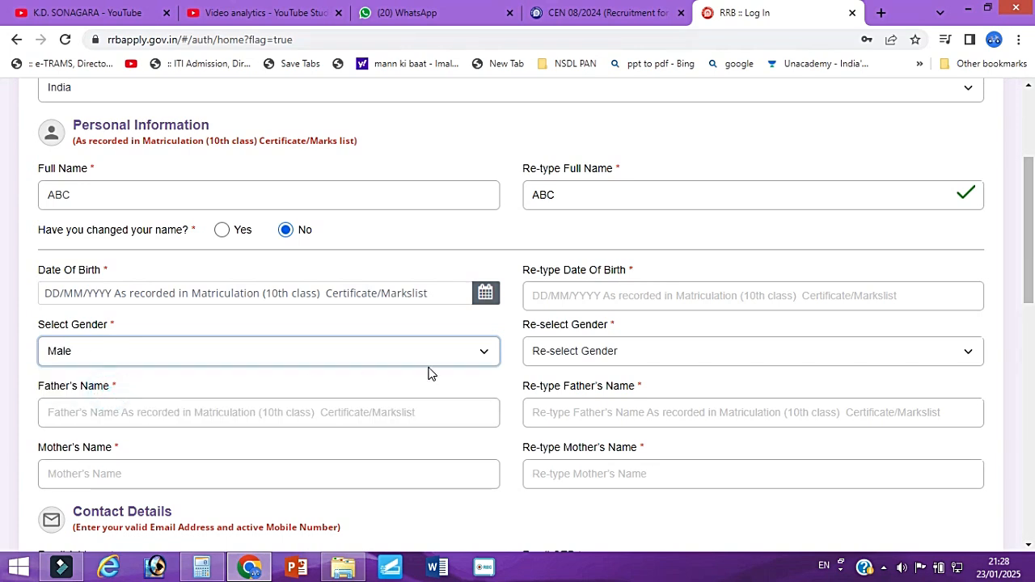
pyautogui.click(554, 357)
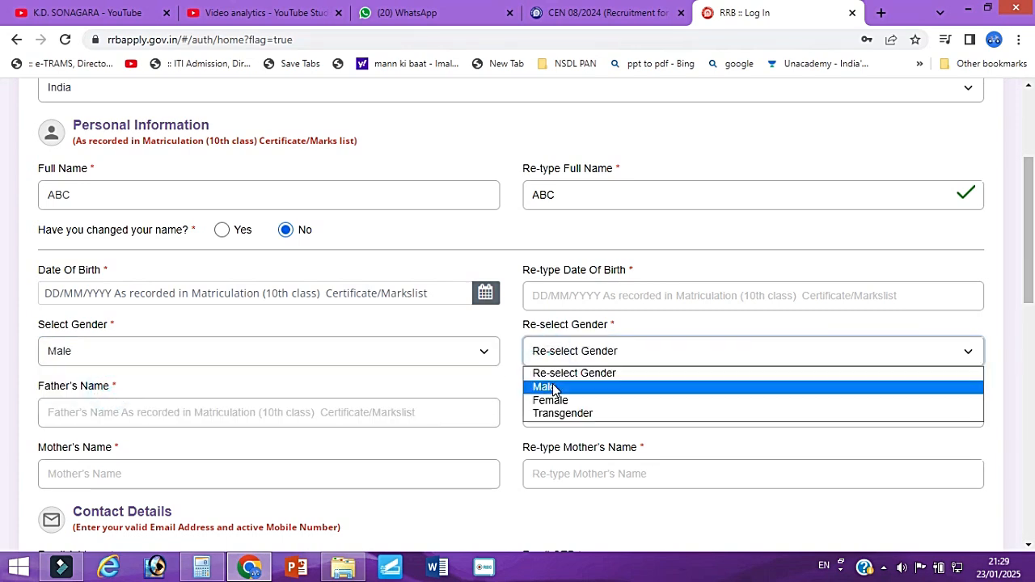
pyautogui.click(554, 388)
# Enter the father's name and repeat it in the confirmation field
pyautogui.scroll(-1, 551, 413)
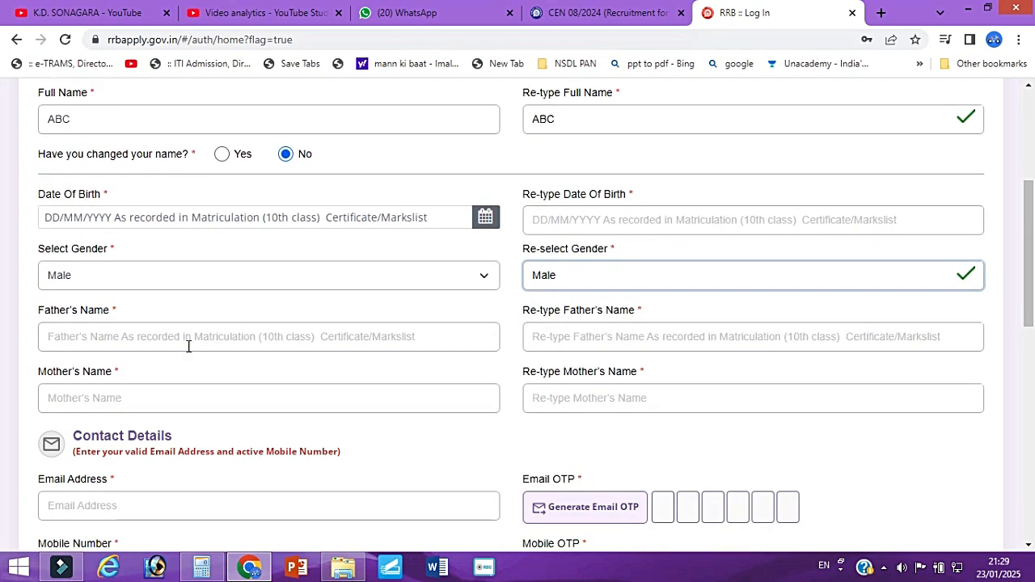
pyautogui.click(140, 339)
pyautogui.write('BV')
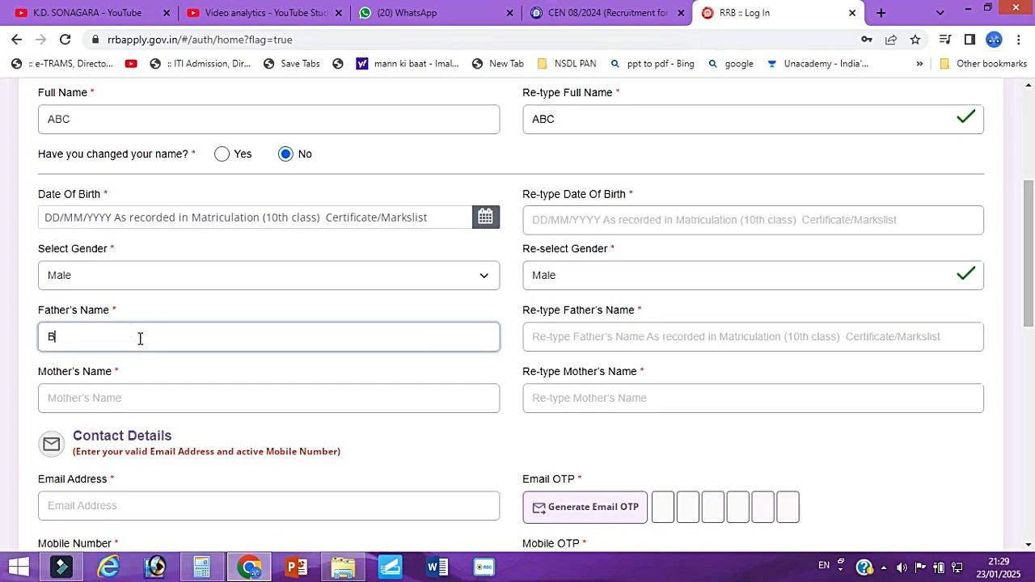
pyautogui.click(605, 339)
pyautogui.write('BV')
# Enter the mother's name and repeat it in the confirmation field
pyautogui.click(182, 396)
pyautogui.write('MM')
pyautogui.click(581, 407)
pyautogui.write('MM')
# Fill in the start of a sample email address under Contact Details
pyautogui.scroll(-2, 499, 380)
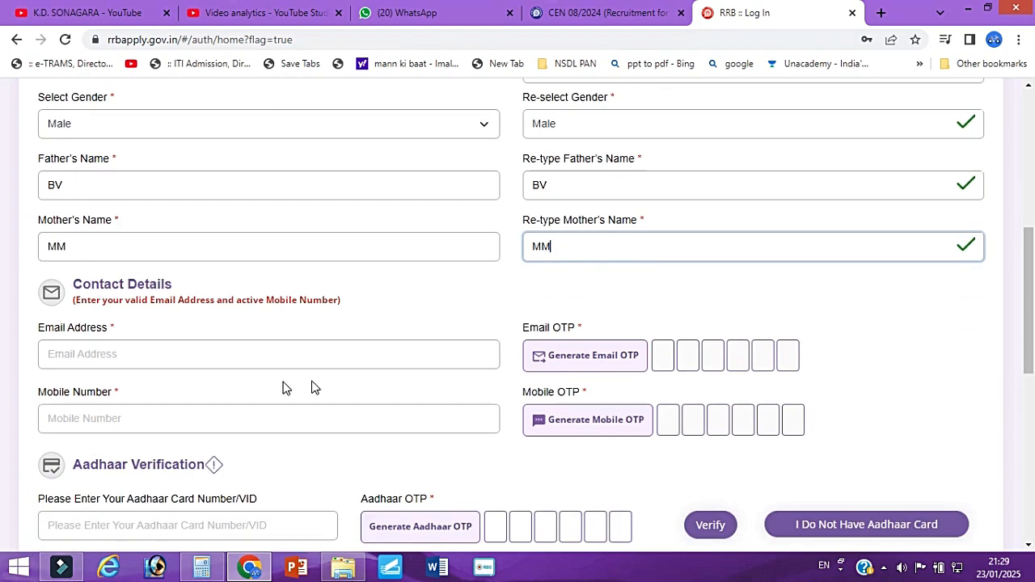
pyautogui.scroll(-1, 243, 360)
pyautogui.click(137, 288)
pyautogui.write('abcd@')
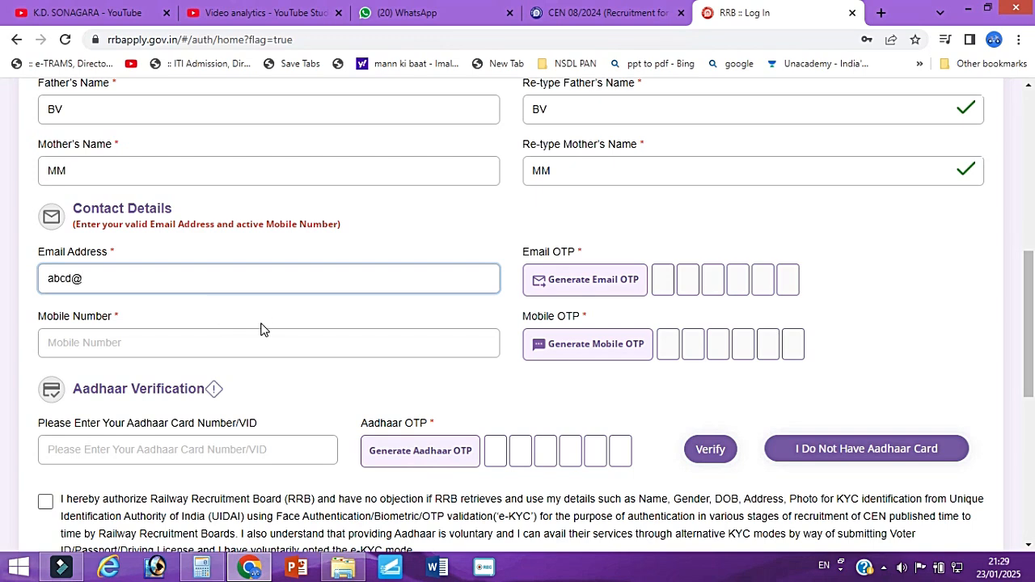
# Fill in the first digits of a sample mobile number under Contact Details
pyautogui.scroll(1, 261, 328)
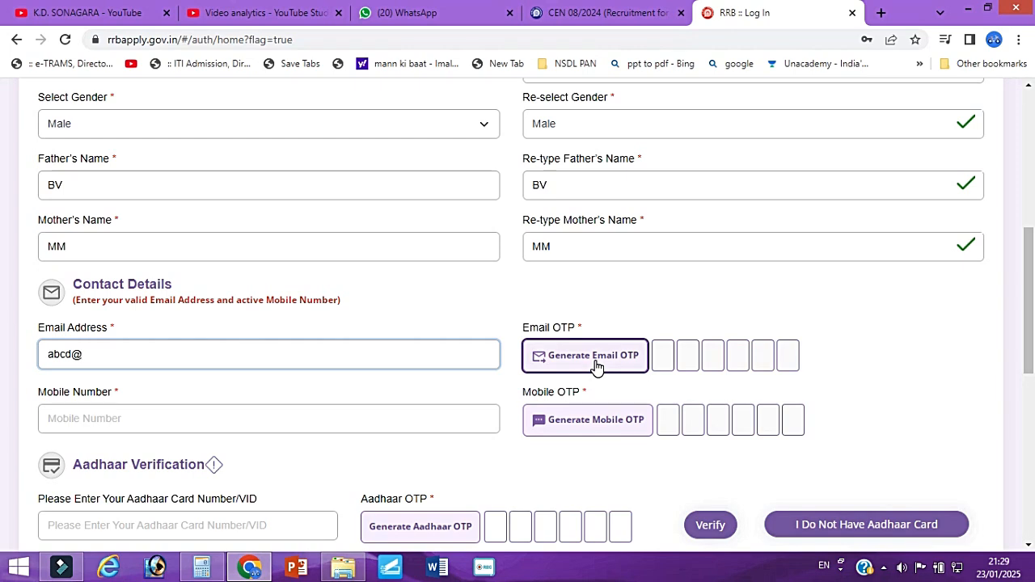
pyautogui.click(100, 418)
pyautogui.write('563')
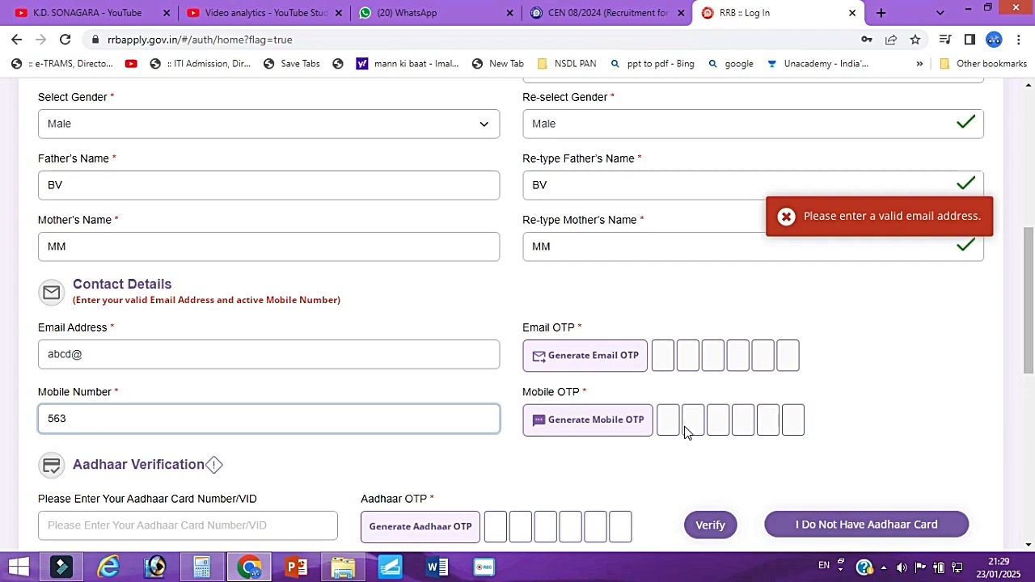
# Examine the Aadhaar card number and OTP fields in the Aadhaar Verification section
pyautogui.scroll(-2, 689, 428)
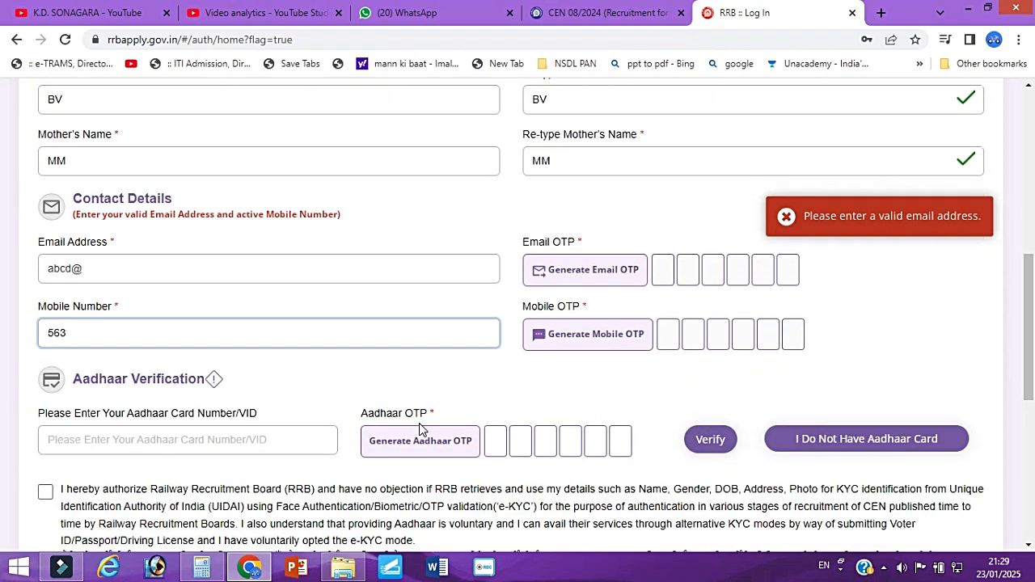
pyautogui.click(146, 376)
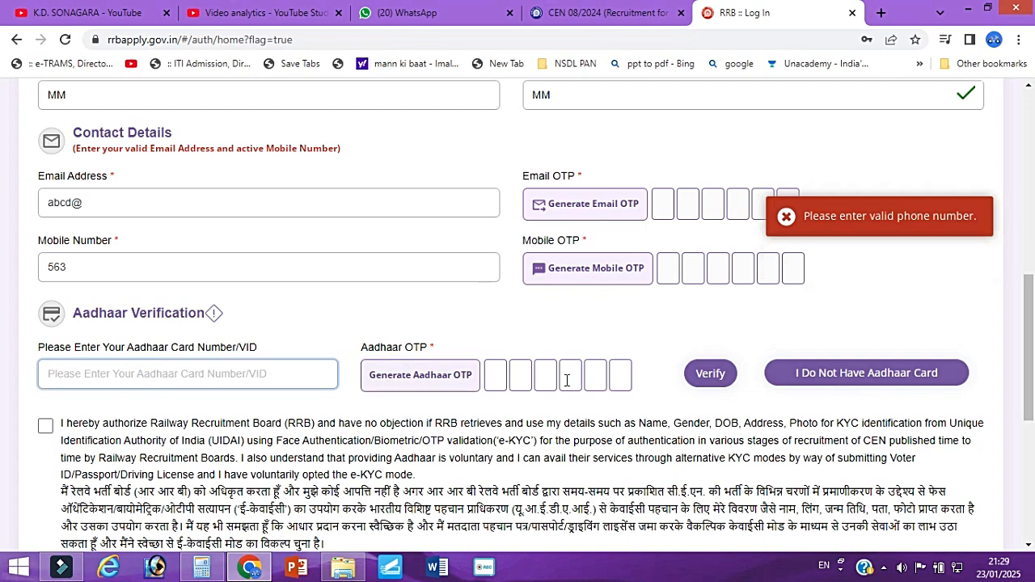
pyautogui.click(496, 380)
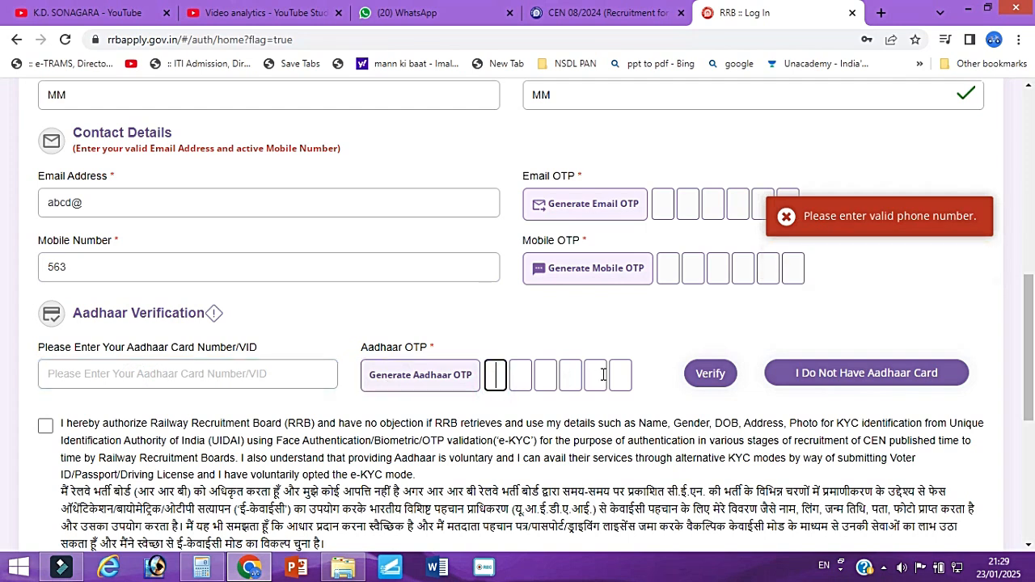
pyautogui.scroll(-2, 709, 388)
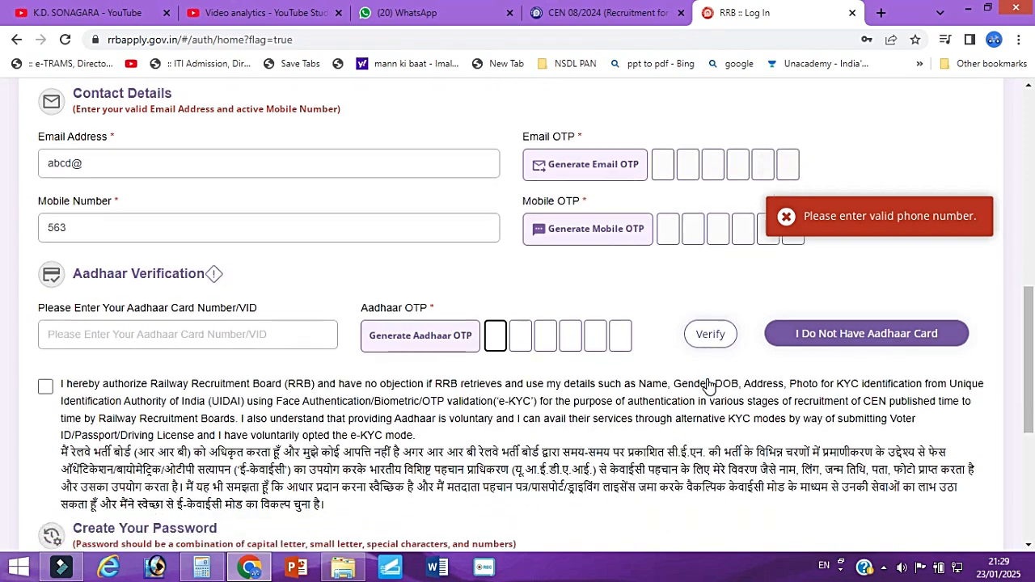
# Give the Aadhaar e-KYC authorization and fill in the account password and its confirmation under Create Your Password
pyautogui.click(44, 279)
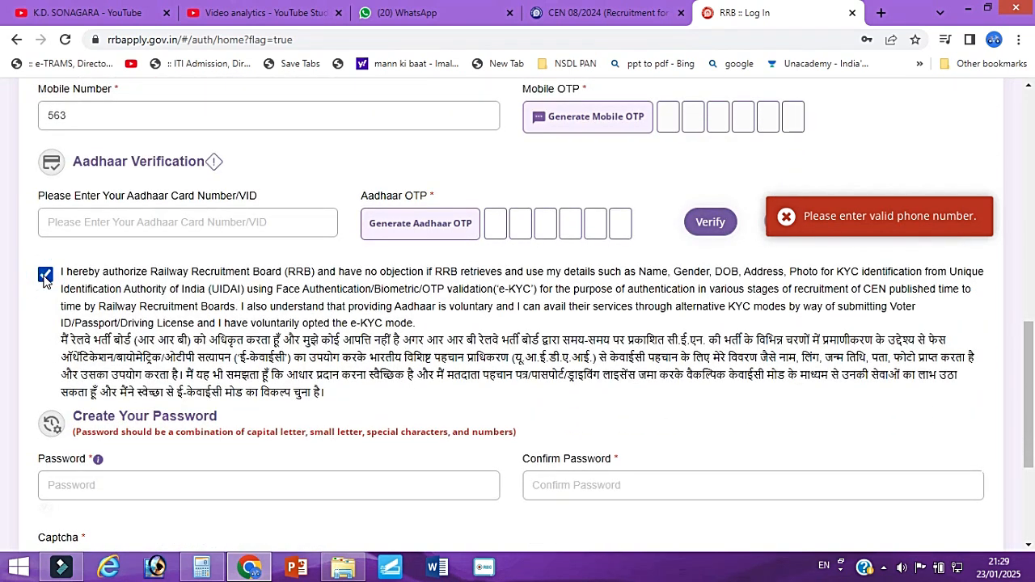
pyautogui.scroll(-1, 48, 291)
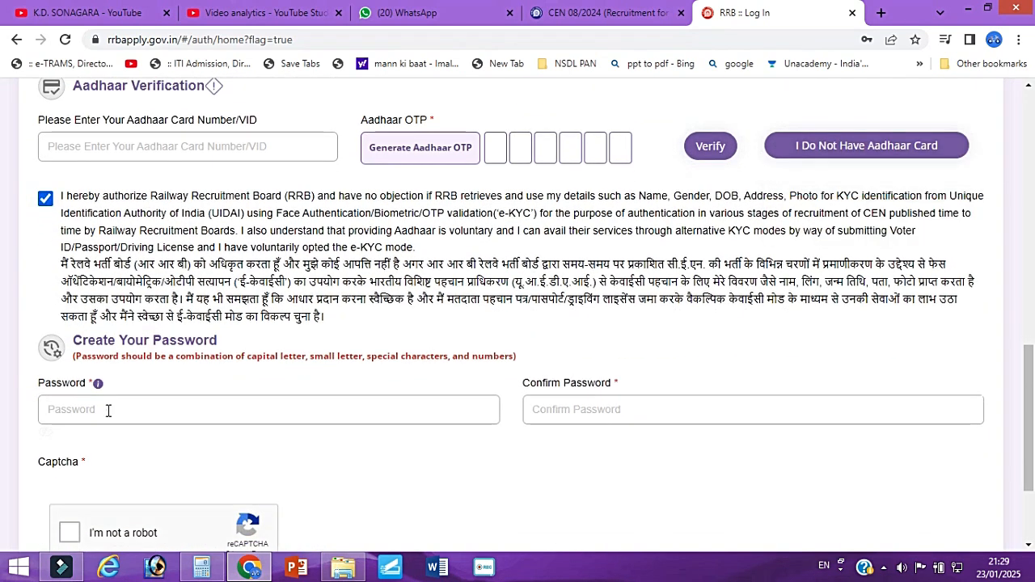
pyautogui.click(108, 409)
pyautogui.write('••••••••••••')
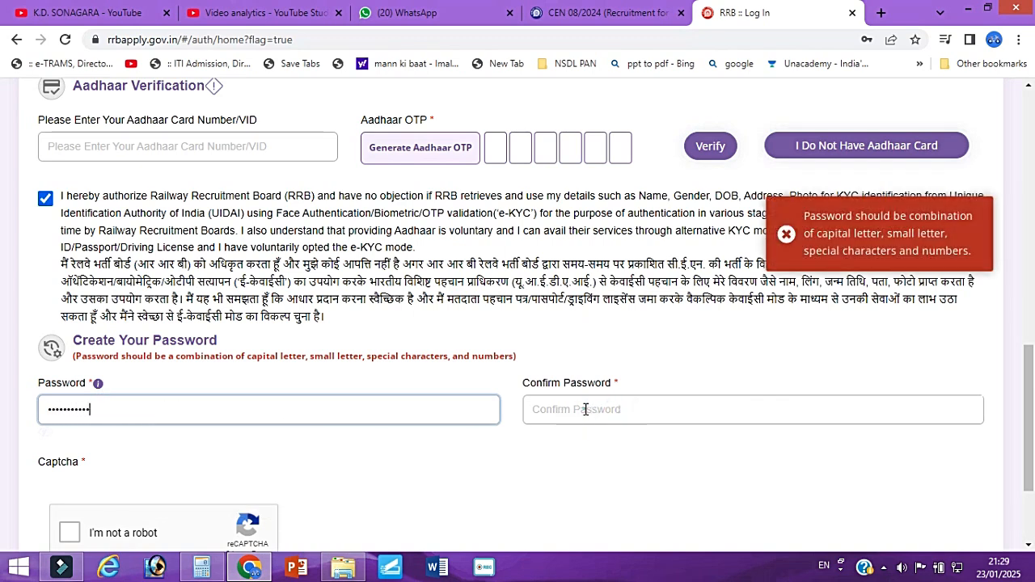
pyautogui.click(574, 408)
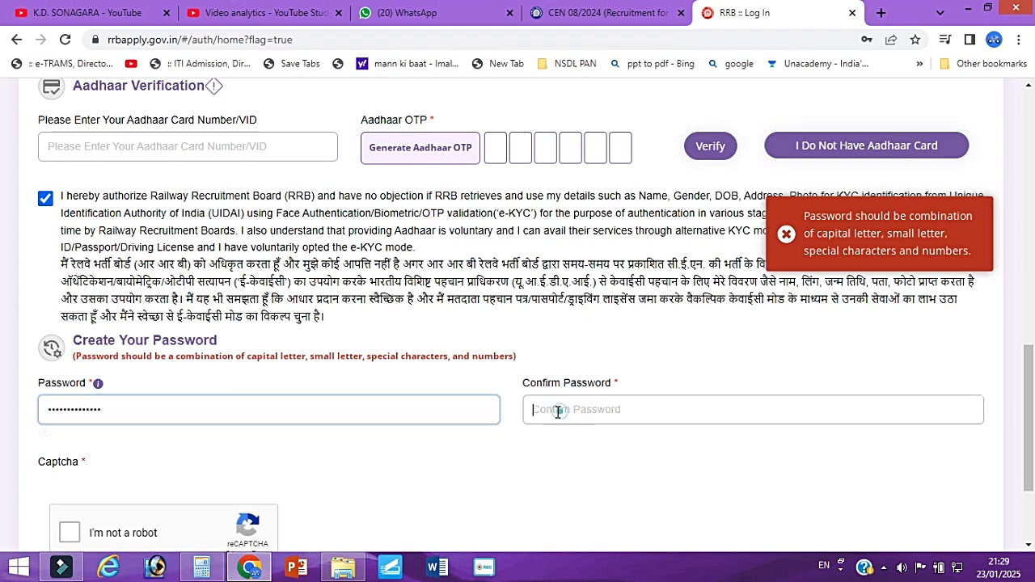
pyautogui.write('•••••••••')
# Complete the captcha check and request the account preview
pyautogui.scroll(-2, 329, 453)
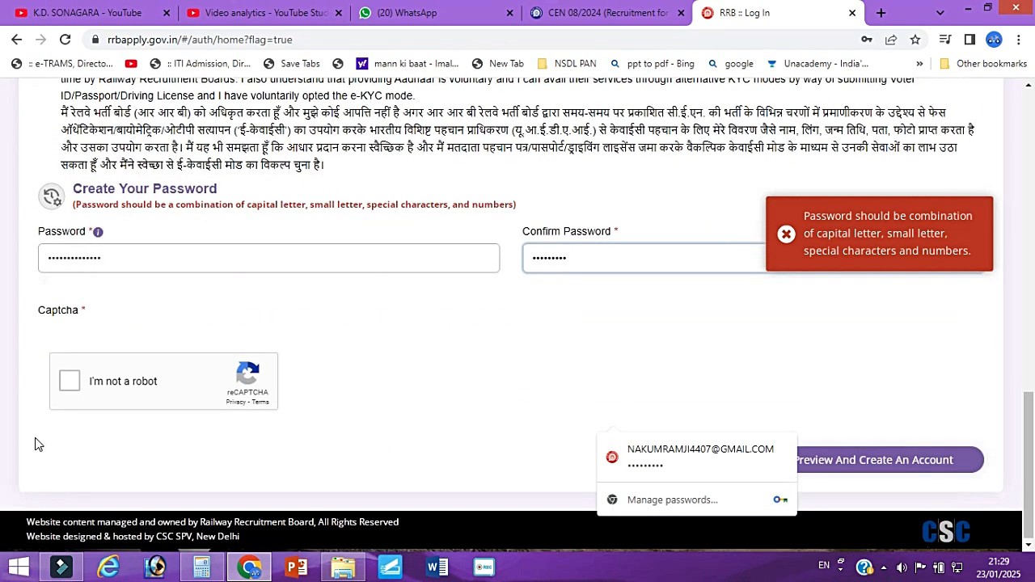
pyautogui.click(68, 385)
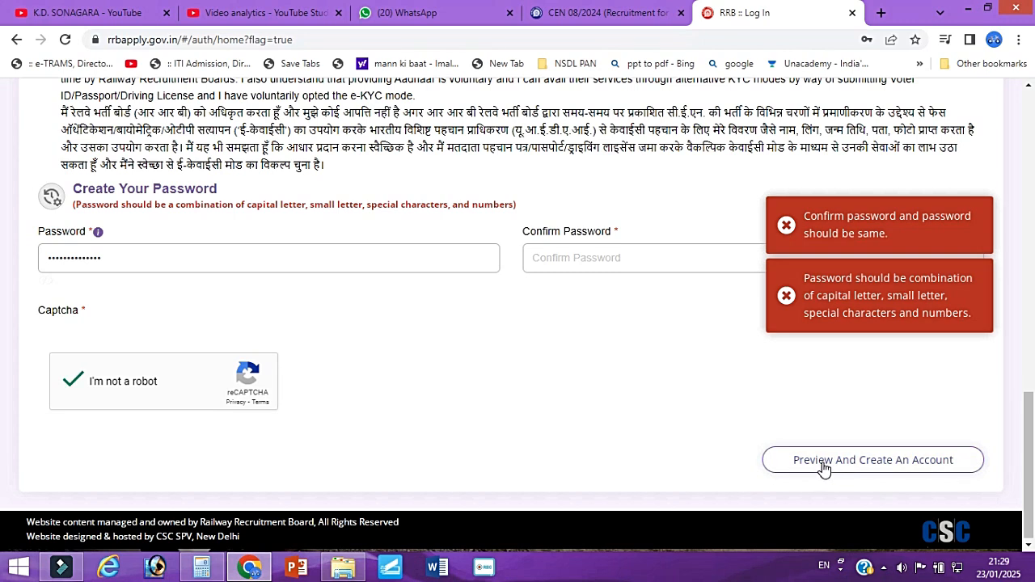
pyautogui.click(851, 468)
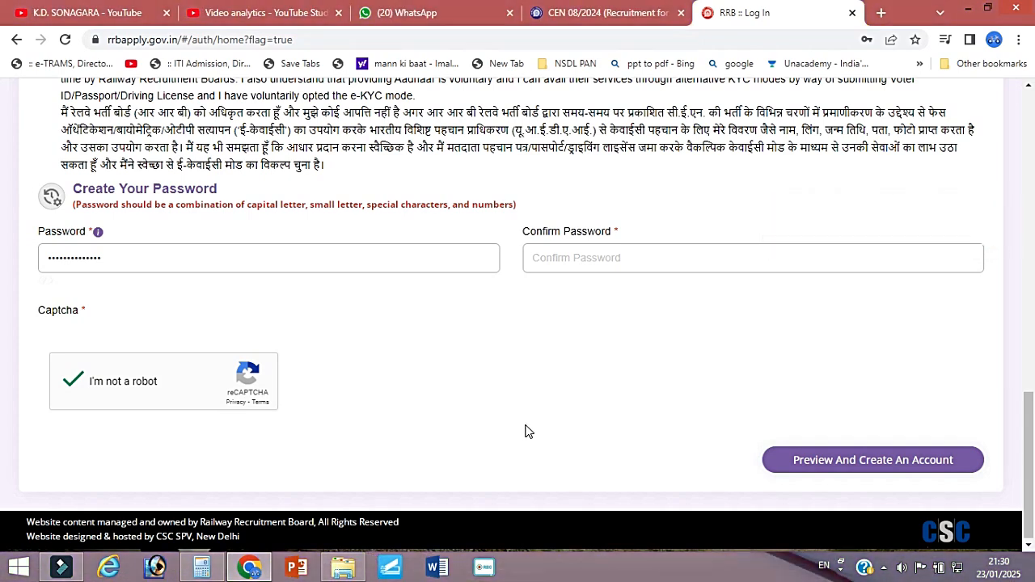
pyautogui.scroll(3, 552, 424)
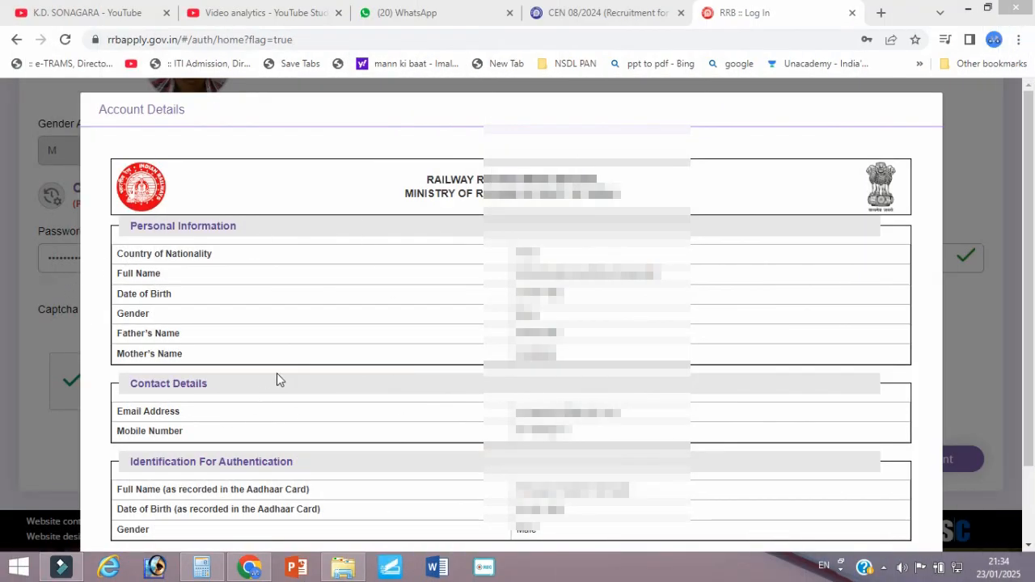
# Declare the previewed account details as re-checked and create the account, accepting the information notice about unmodifiable details
pyautogui.scroll(-1, 443, 450)
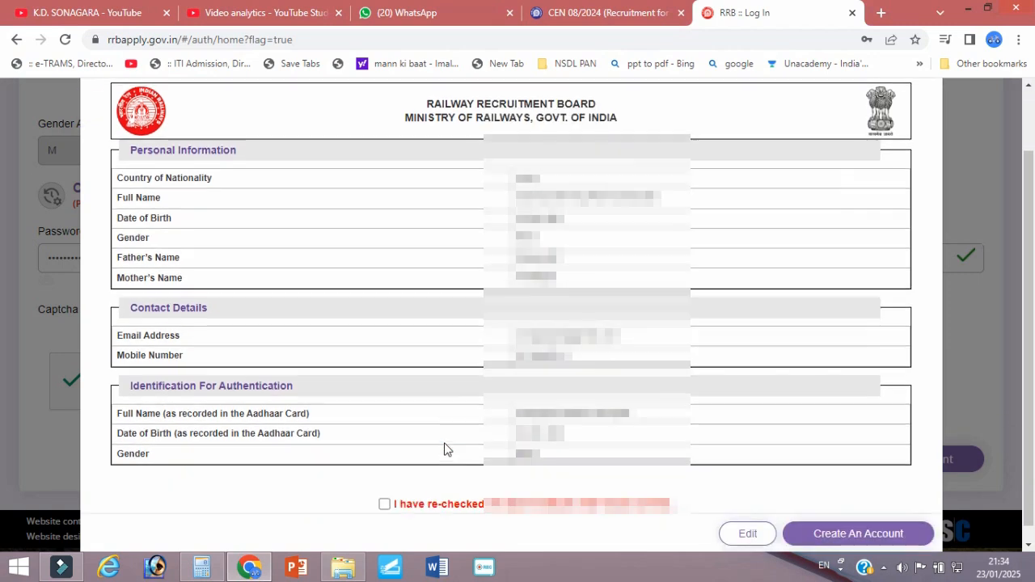
pyautogui.scroll(-1, 445, 451)
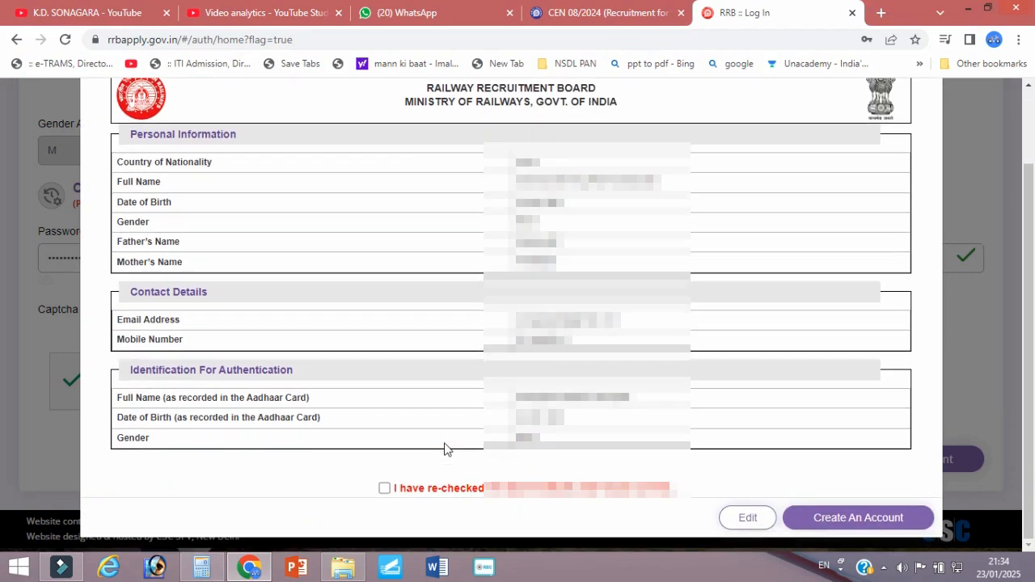
pyautogui.click(385, 489)
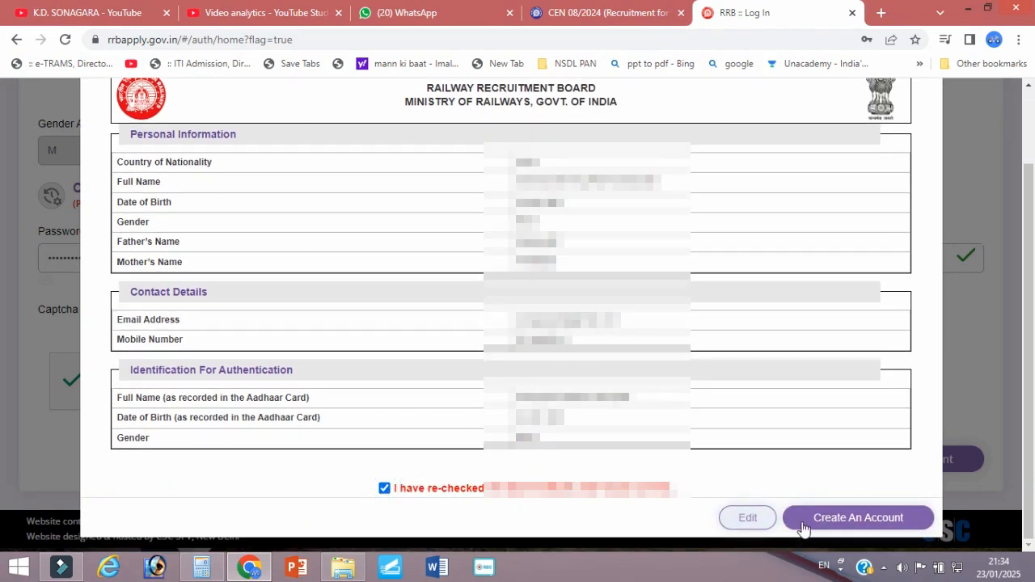
pyautogui.click(830, 527)
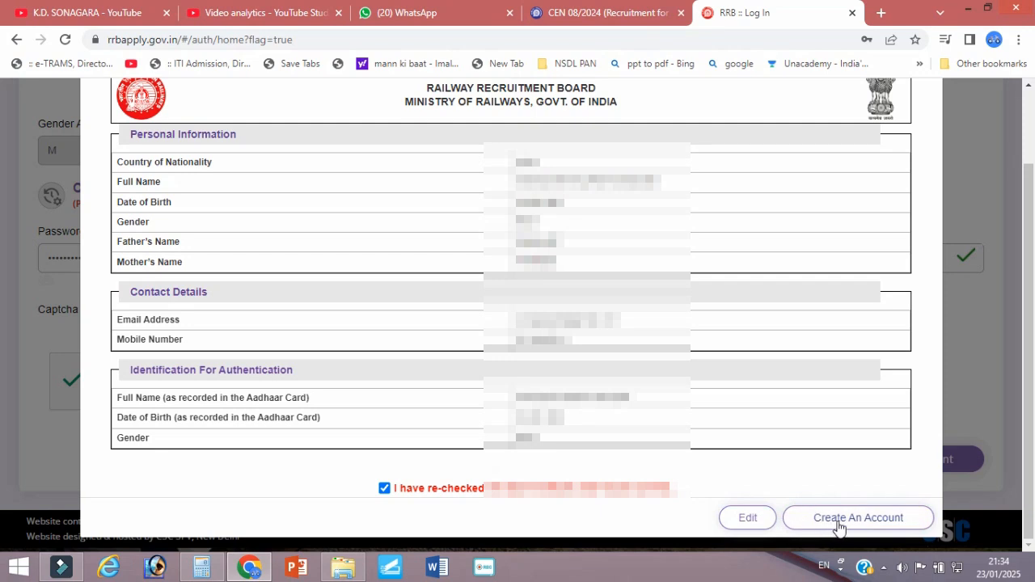
pyautogui.click(838, 525)
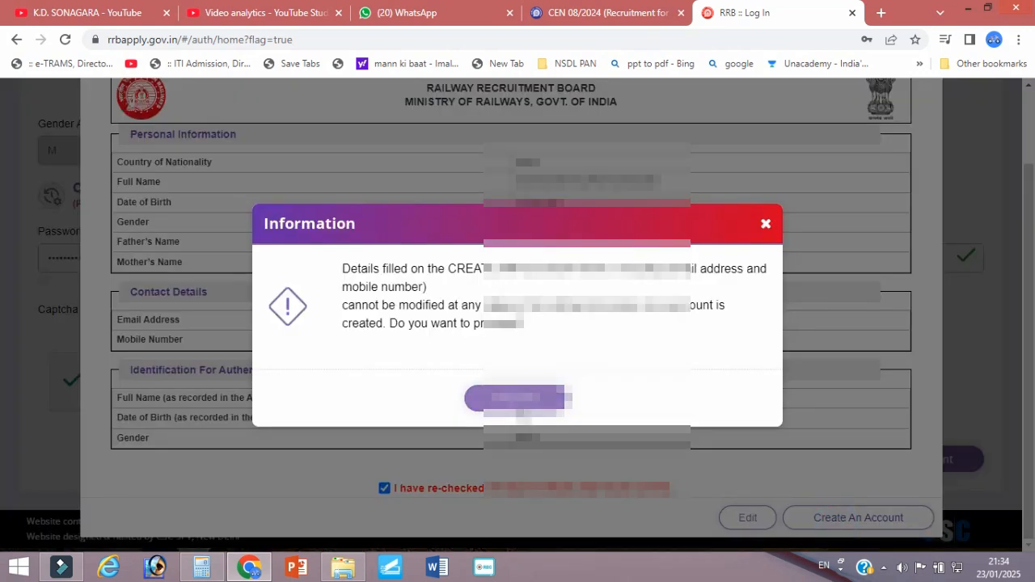
pyautogui.click(517, 399)
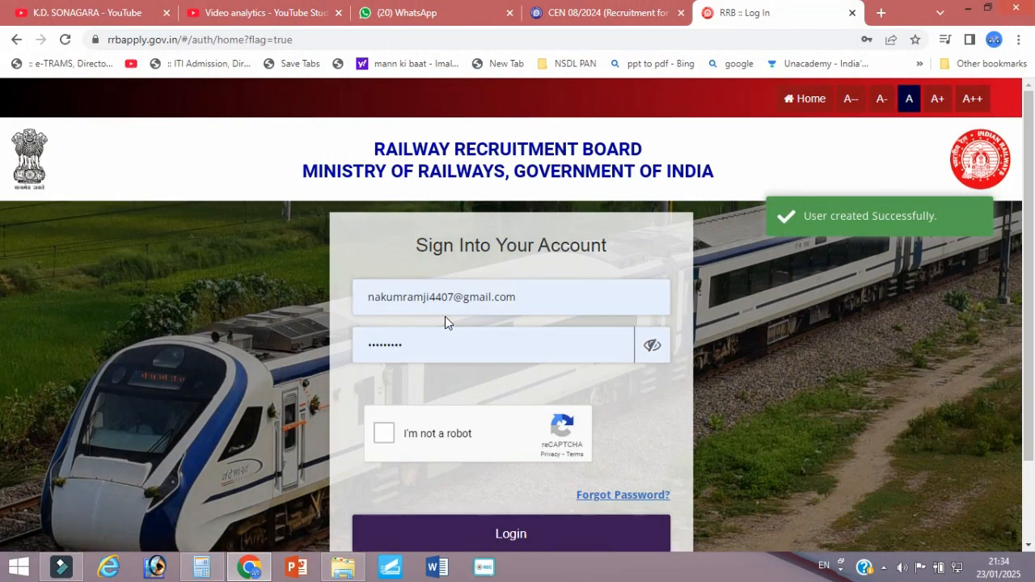
# Replace the prefilled sign-in email with the registered mobile number and log in to the candidate account
pyautogui.click(537, 306)
pyautogui.doubleClick(537, 306)
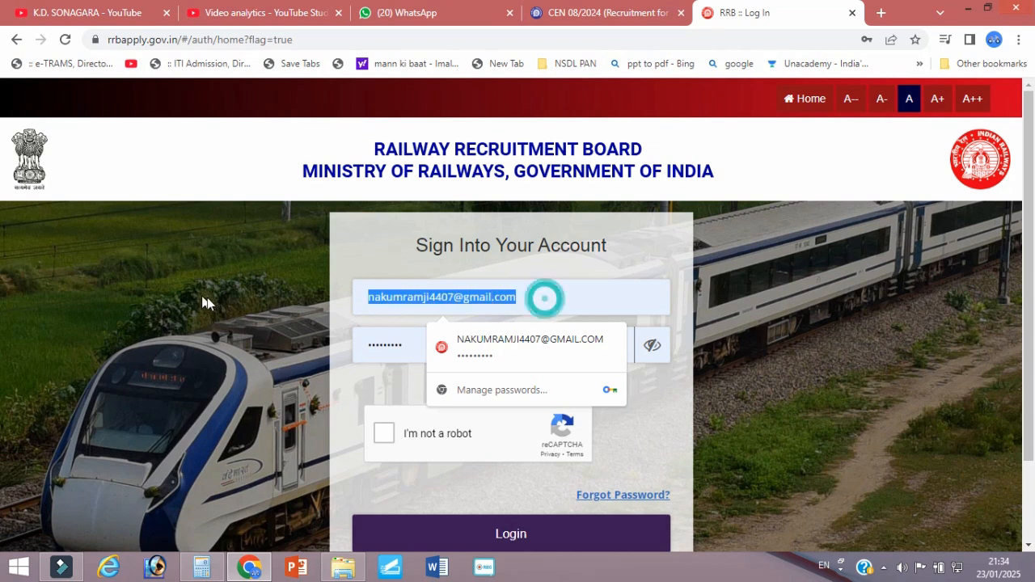
pyautogui.press('BackSpace')
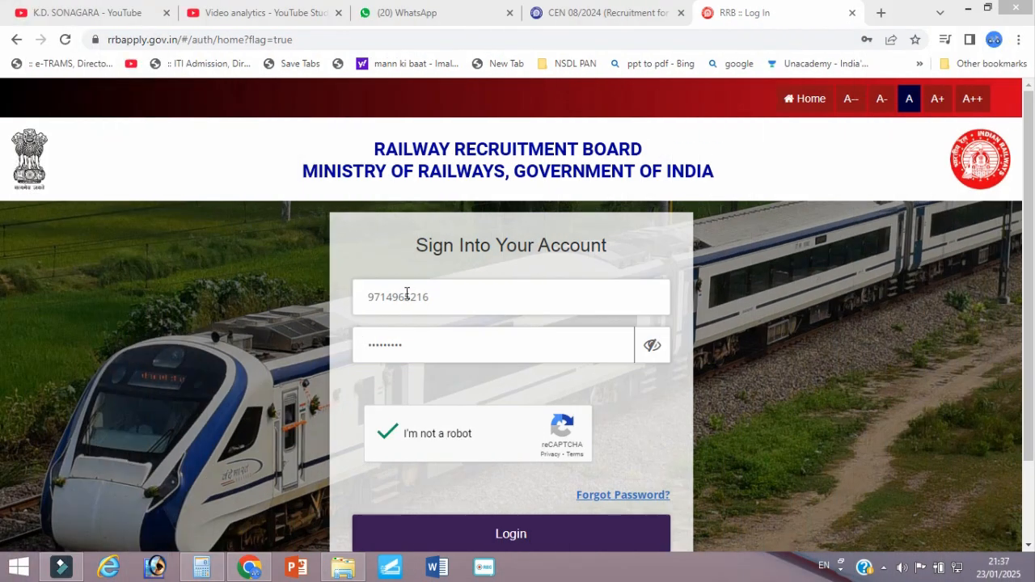
pyautogui.click(406, 293)
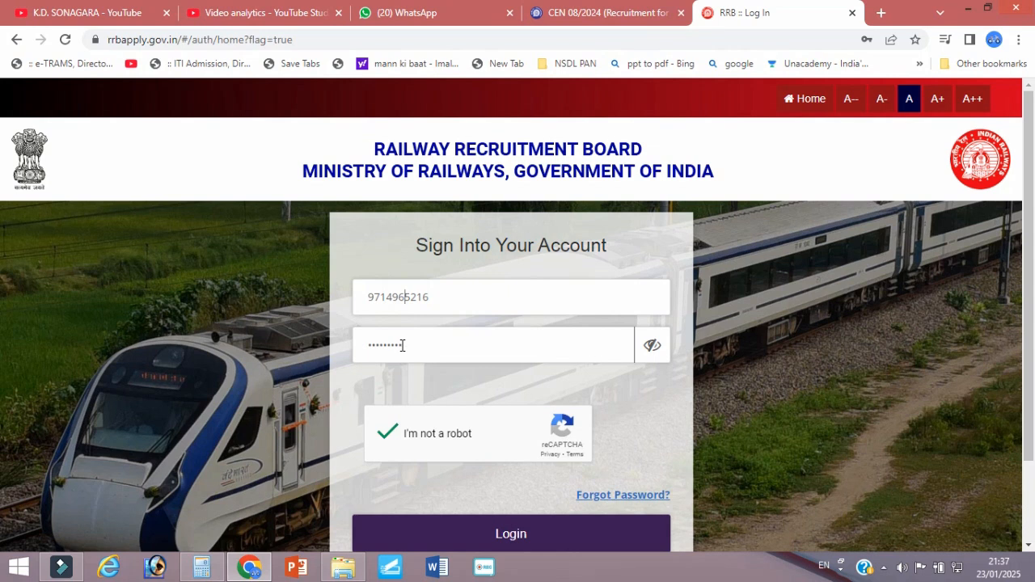
pyautogui.click(496, 538)
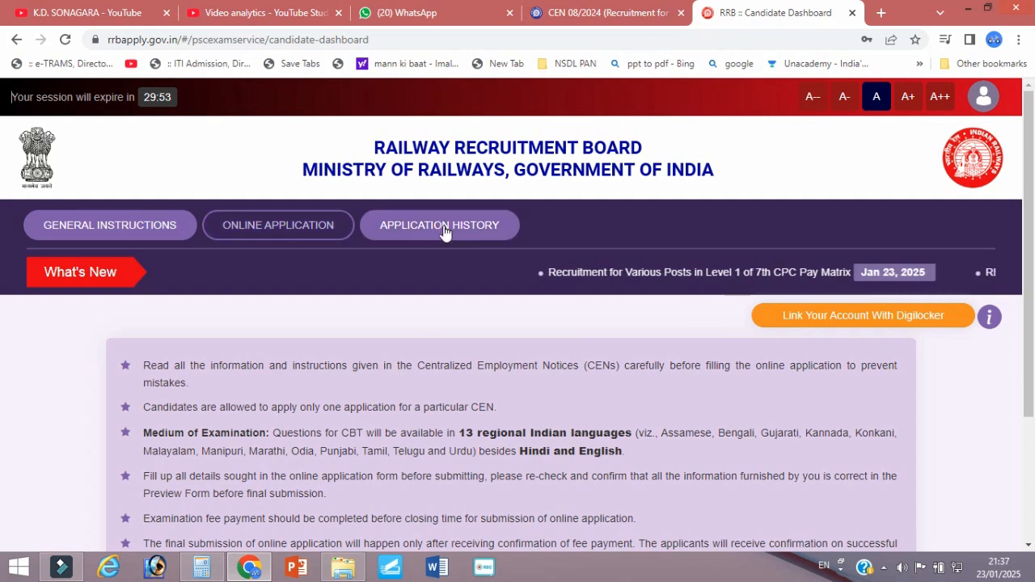
# Open the online application section and compare the CEN No. 08/2024 and CEN No. 07/2024 entries
pyautogui.scroll(-3, 440, 230)
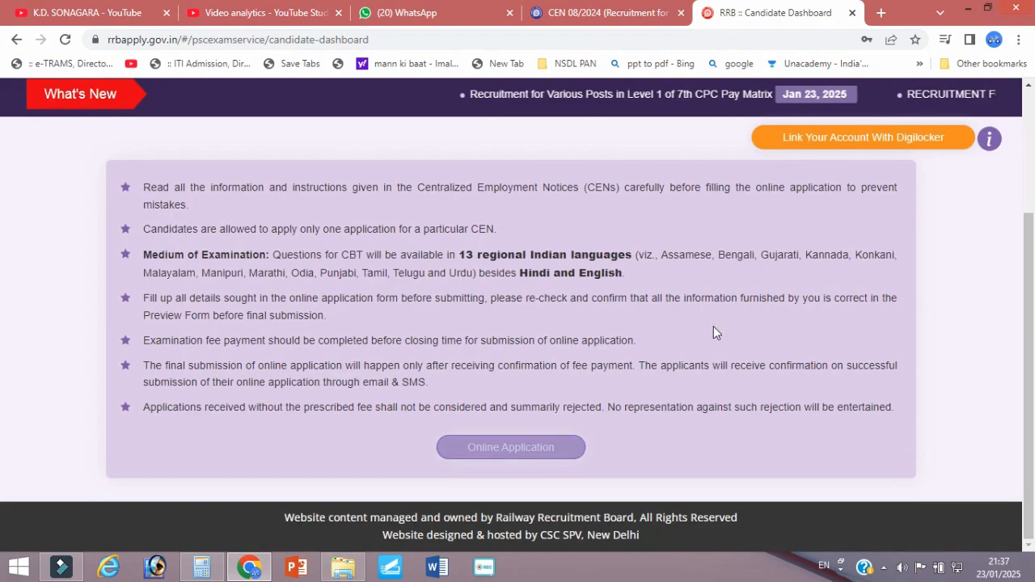
pyautogui.click(495, 448)
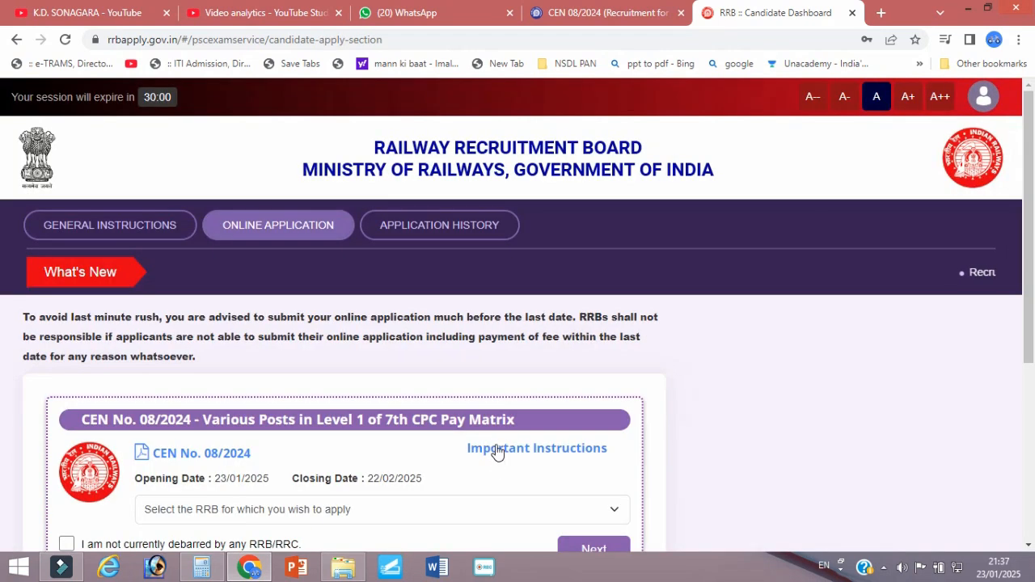
pyautogui.scroll(-3, 495, 370)
pyautogui.scroll(-1, 429, 296)
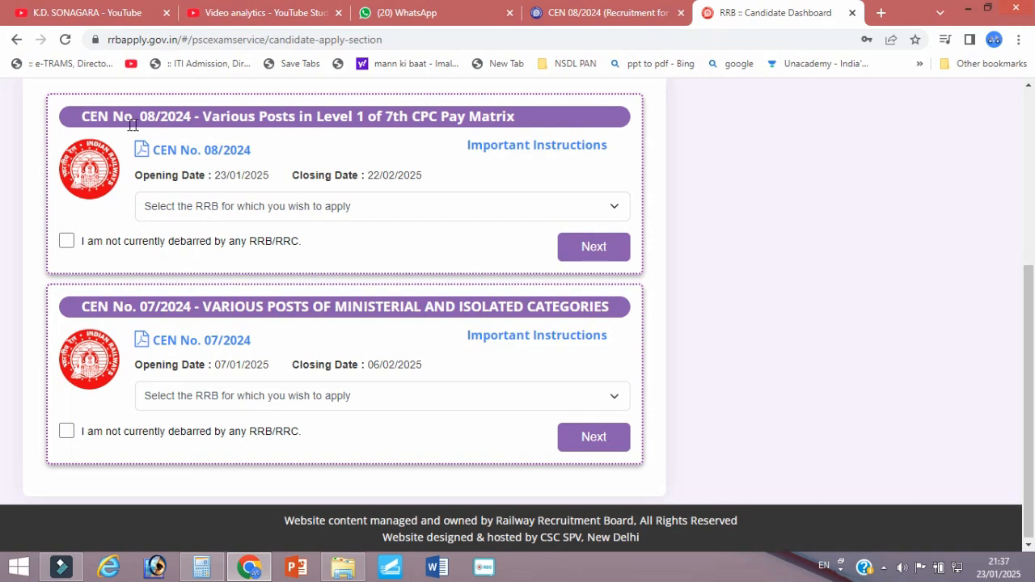
pyautogui.moveTo(138, 116); pyautogui.dragTo(200, 120)
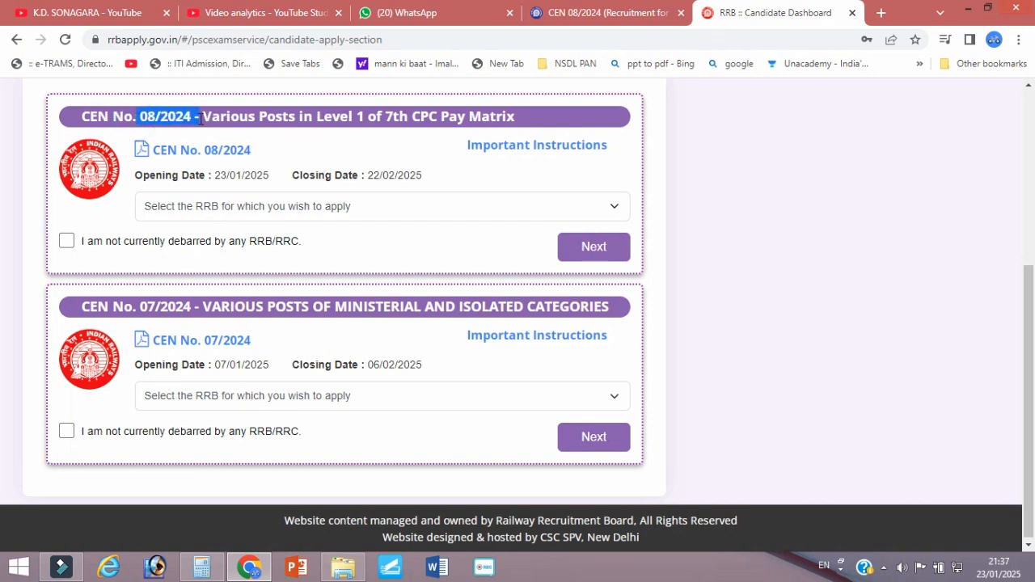
pyautogui.moveTo(139, 307); pyautogui.dragTo(196, 308)
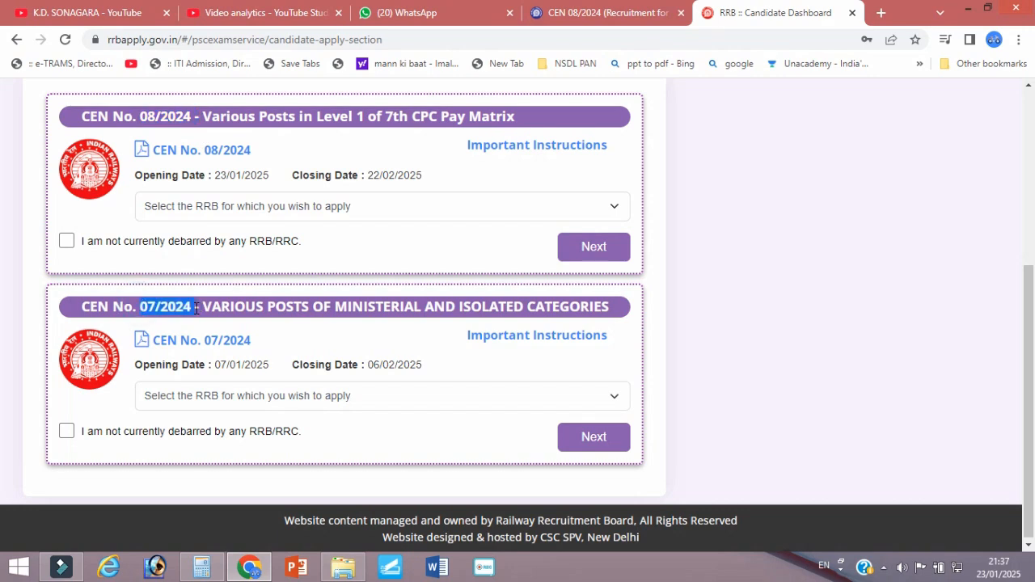
# For CEN No. 08/2024, choose RRB Ahmedabad, declare no current debarment, and proceed to the Personal Details form, dismissing the information notice
pyautogui.click(246, 208)
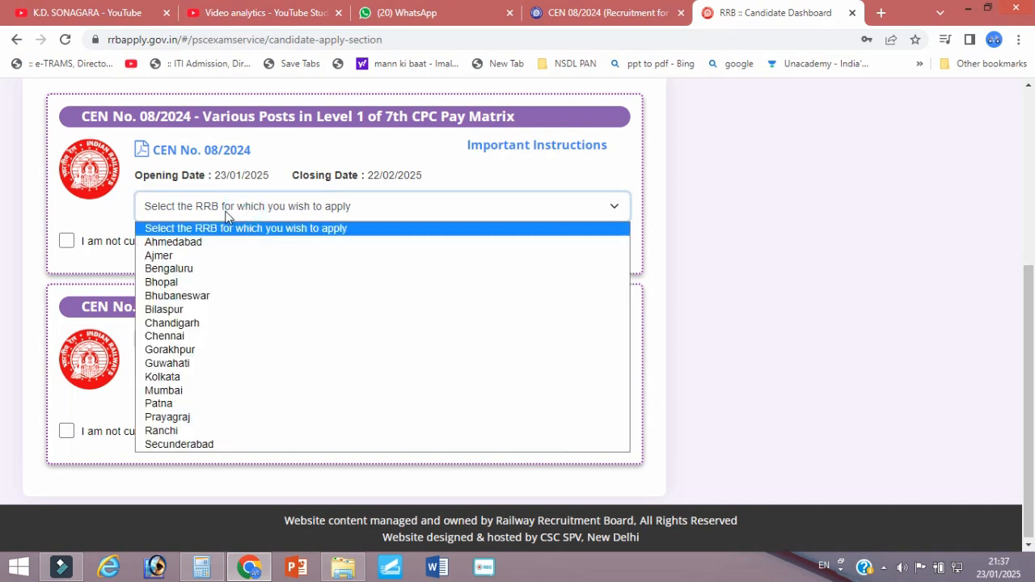
pyautogui.click(179, 242)
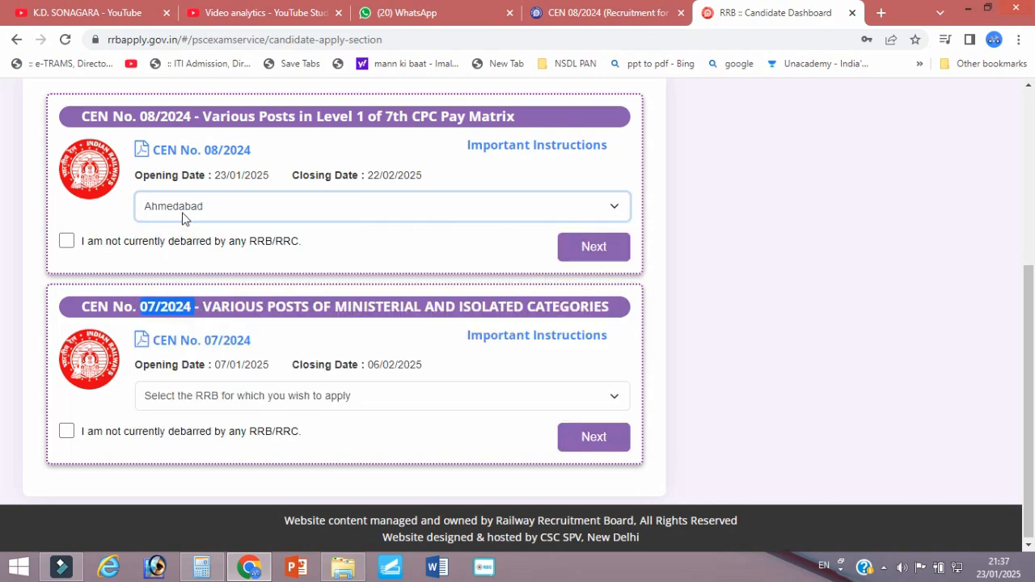
pyautogui.click(66, 241)
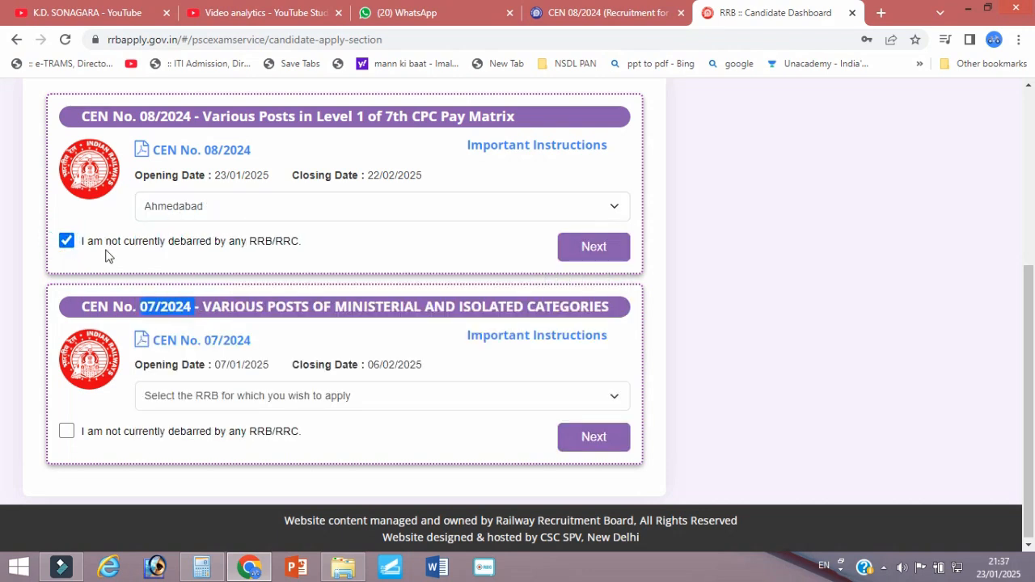
pyautogui.click(588, 248)
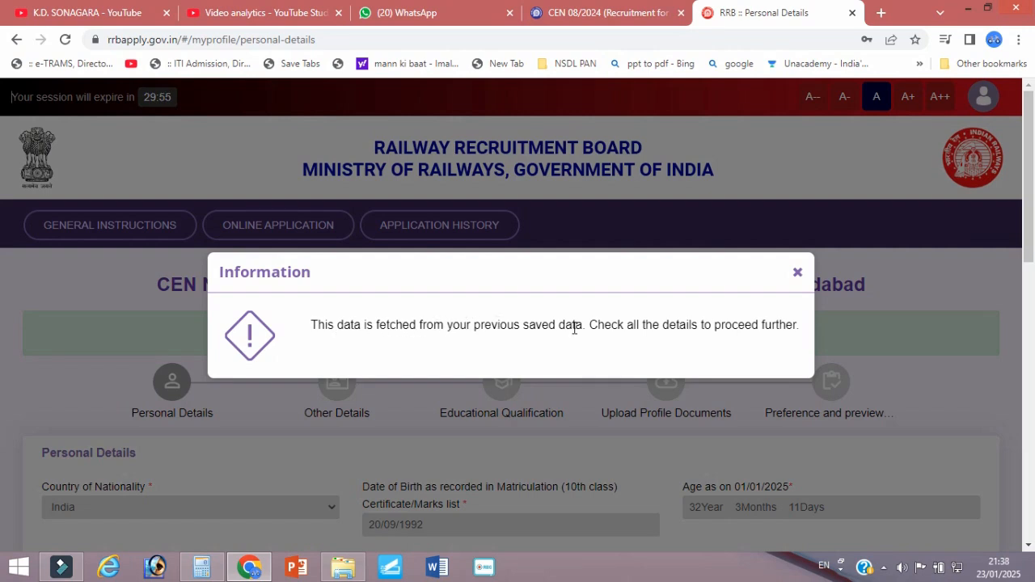
pyautogui.click(797, 275)
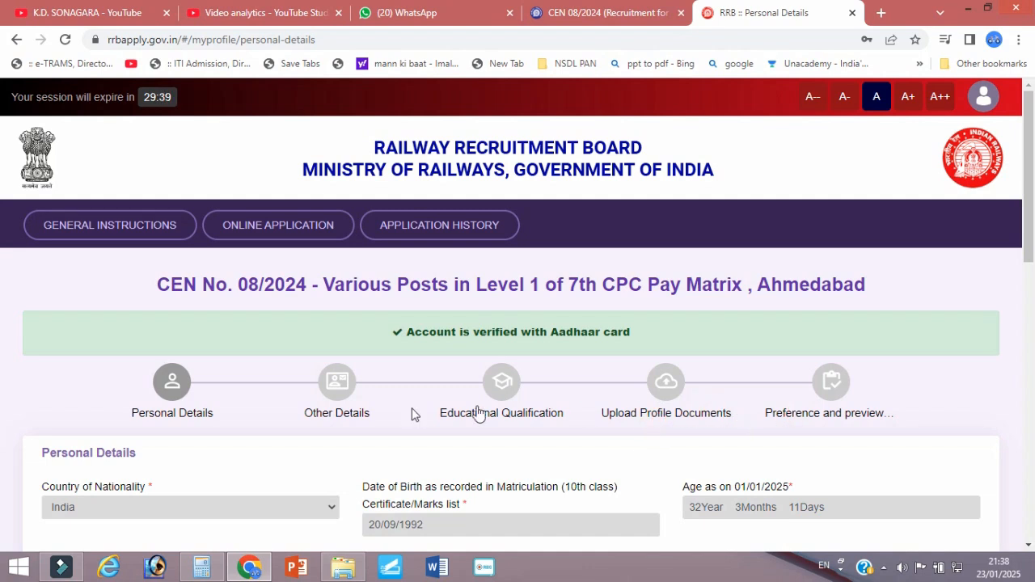
pyautogui.scroll(-3, 357, 417)
pyautogui.scroll(-2, 271, 365)
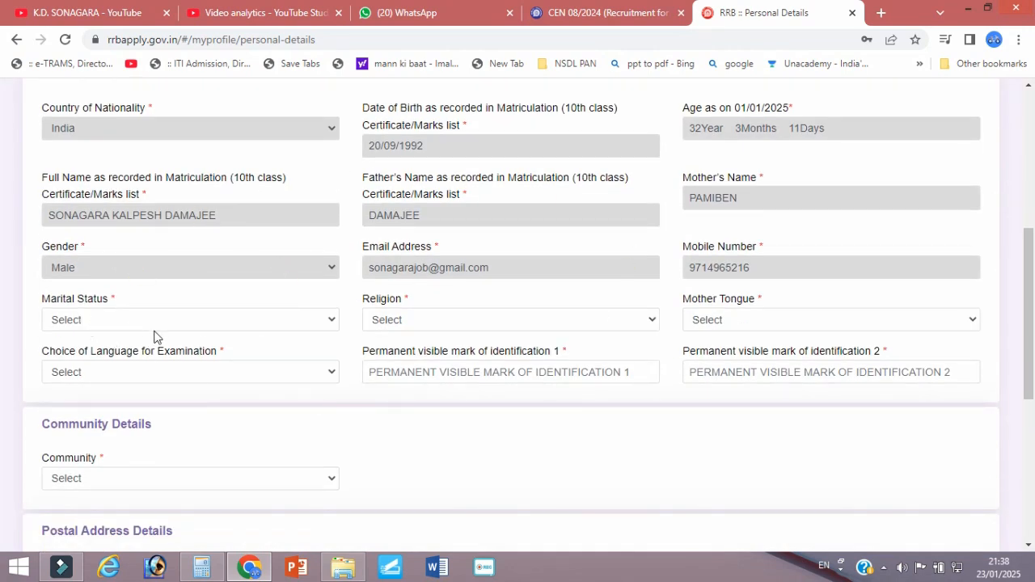
pyautogui.scroll(1, 341, 311)
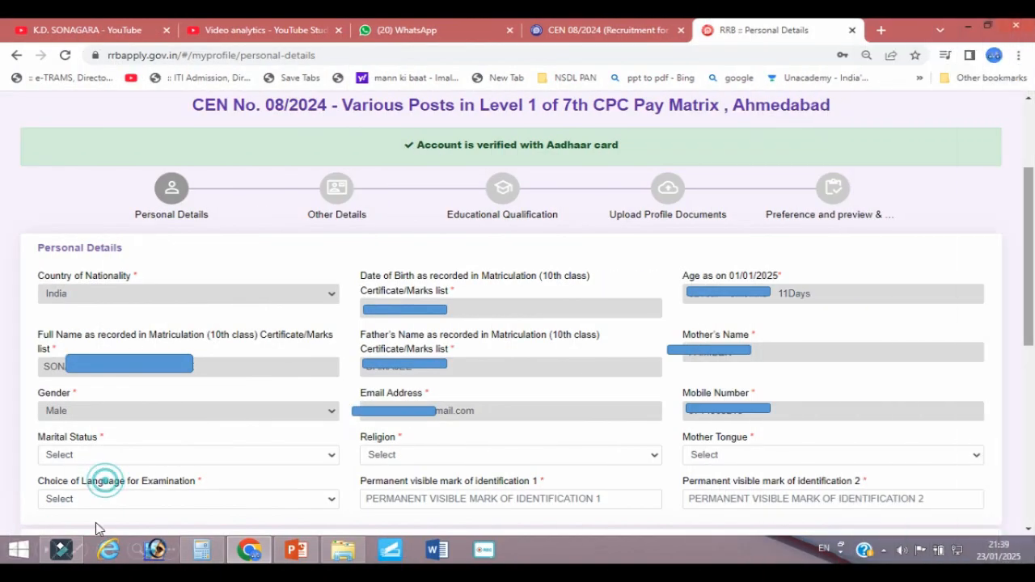
# In the PowerPoint slide show, set the pen ink to dark blue and tick the Country of Nationality and Date of Birth fields
pyautogui.click(80, 553)
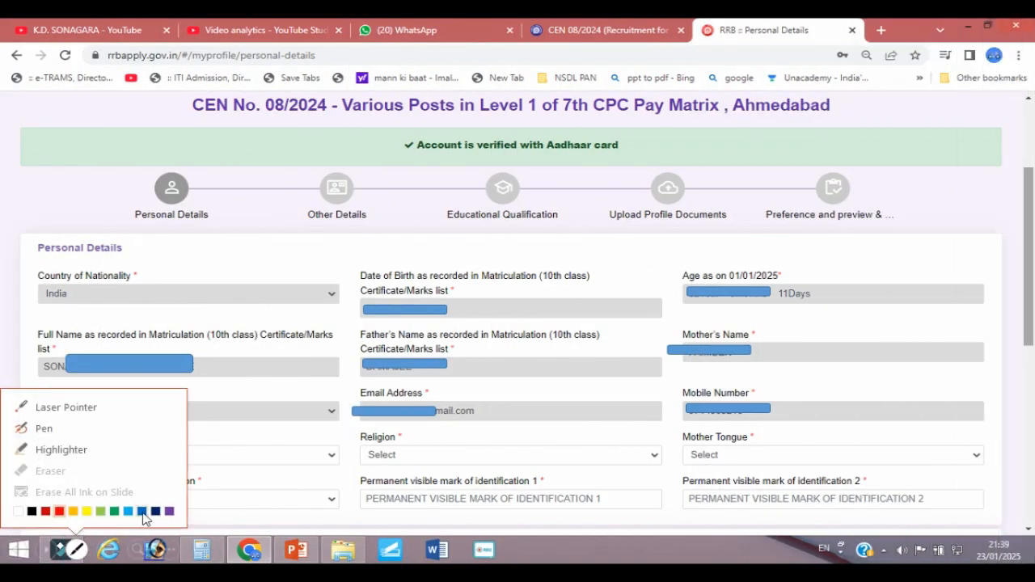
pyautogui.click(158, 512)
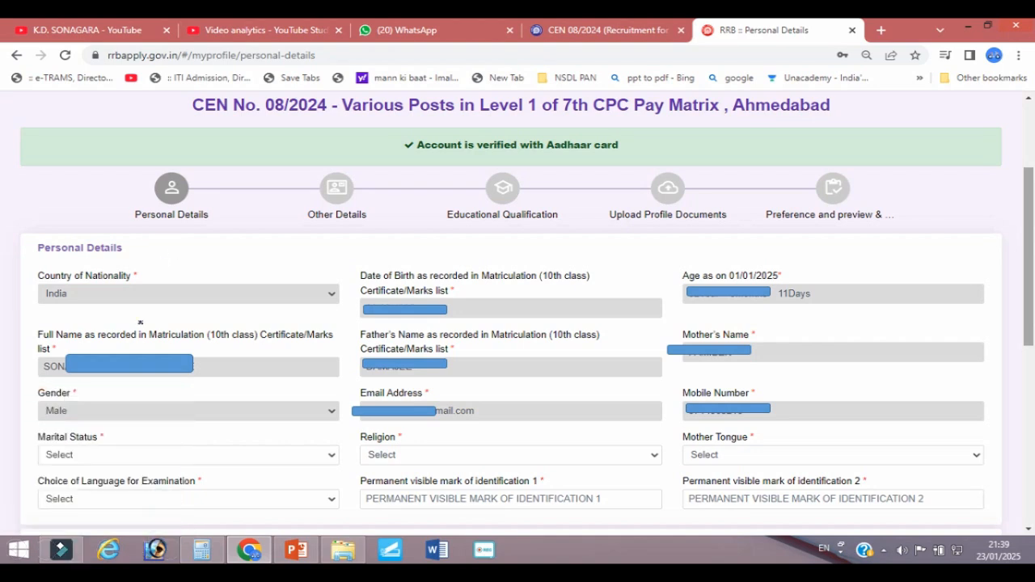
pyautogui.moveTo(164, 272); pyautogui.dragTo(55, 265)
pyautogui.moveTo(452, 290)
pyautogui.mouseDown()
pyautogui.moveTo(419, 298)
pyautogui.moveTo(348, 278)
pyautogui.mouseUp()
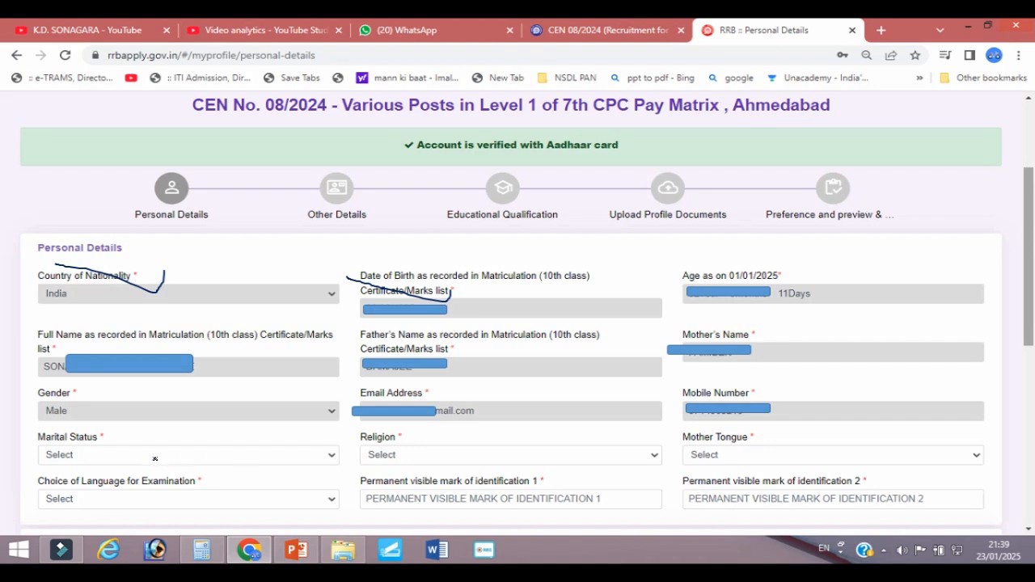
# Draw pen ticks on Marital Status, Religion, Mother Tongue, Choice of Language for Examination and Permanent visible mark of identification 1
pyautogui.moveTo(131, 441)
pyautogui.mouseDown()
pyautogui.moveTo(111, 446)
pyautogui.moveTo(72, 430)
pyautogui.mouseUp()
pyautogui.moveTo(411, 434); pyautogui.dragTo(343, 431)
pyautogui.moveTo(771, 441)
pyautogui.mouseDown()
pyautogui.moveTo(704, 442)
pyautogui.moveTo(604, 422)
pyautogui.mouseUp()
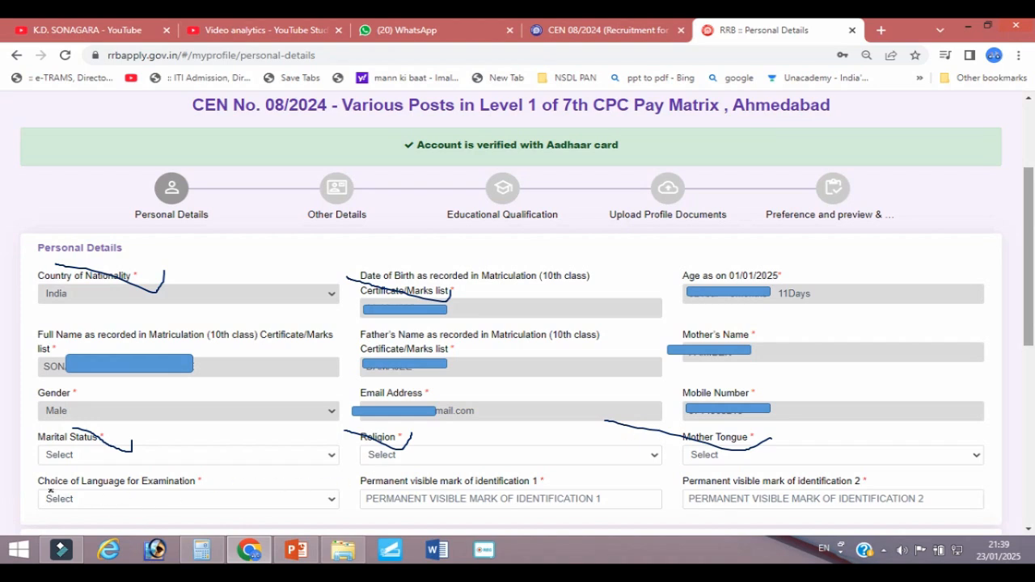
pyautogui.moveTo(224, 493); pyautogui.dragTo(131, 491)
pyautogui.moveTo(484, 497); pyautogui.dragTo(324, 480)
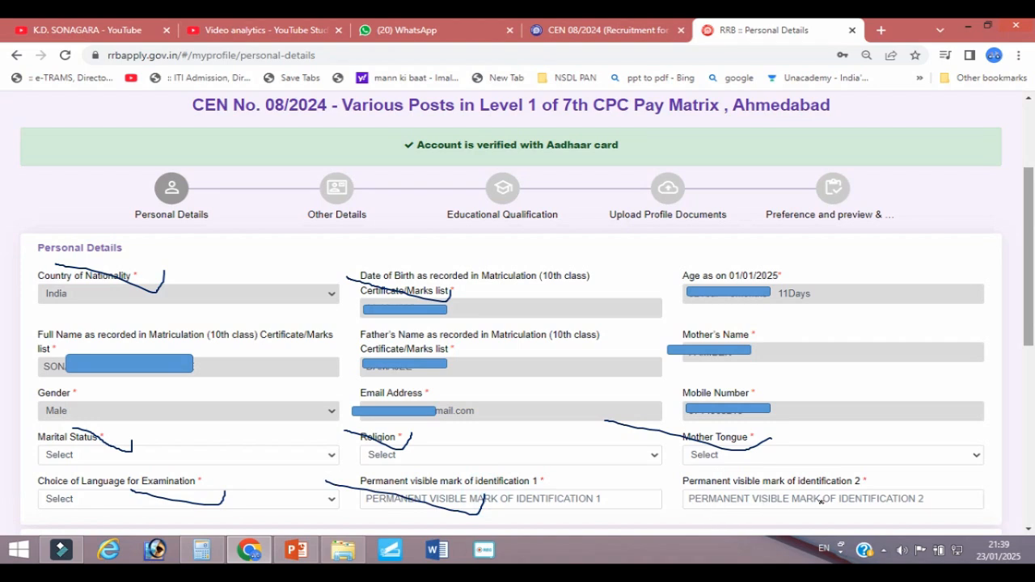
# Pen-tick Permanent visible mark of identification 2, and circle Gujarati on the slide with the open examination language list
pyautogui.moveTo(853, 496); pyautogui.dragTo(736, 460)
pyautogui.scroll(-4, 517, 324)
pyautogui.click(188, 215)
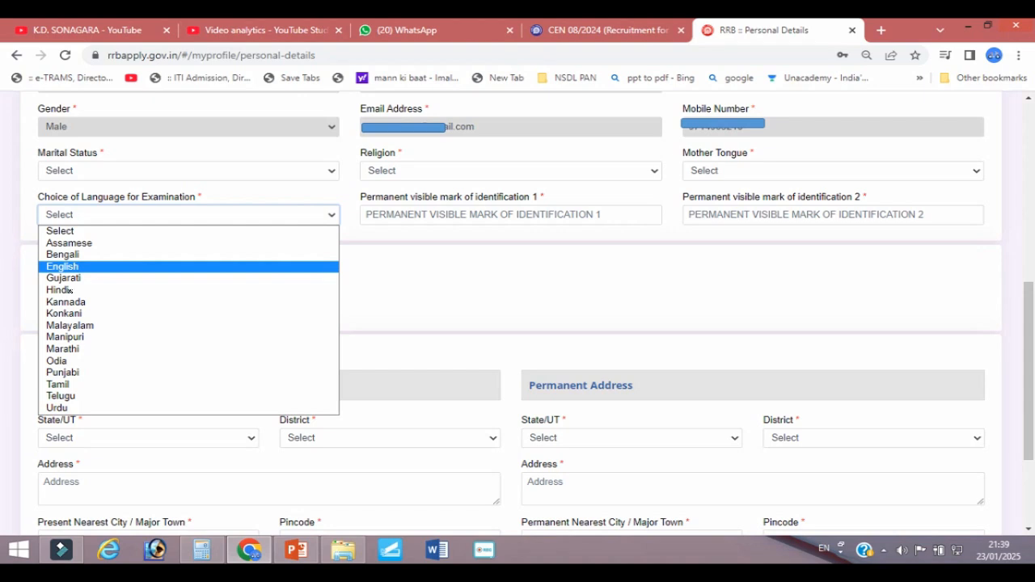
pyautogui.moveTo(102, 301)
pyautogui.mouseDown()
pyautogui.moveTo(39, 281)
pyautogui.moveTo(95, 272)
pyautogui.moveTo(42, 289)
pyautogui.mouseUp()
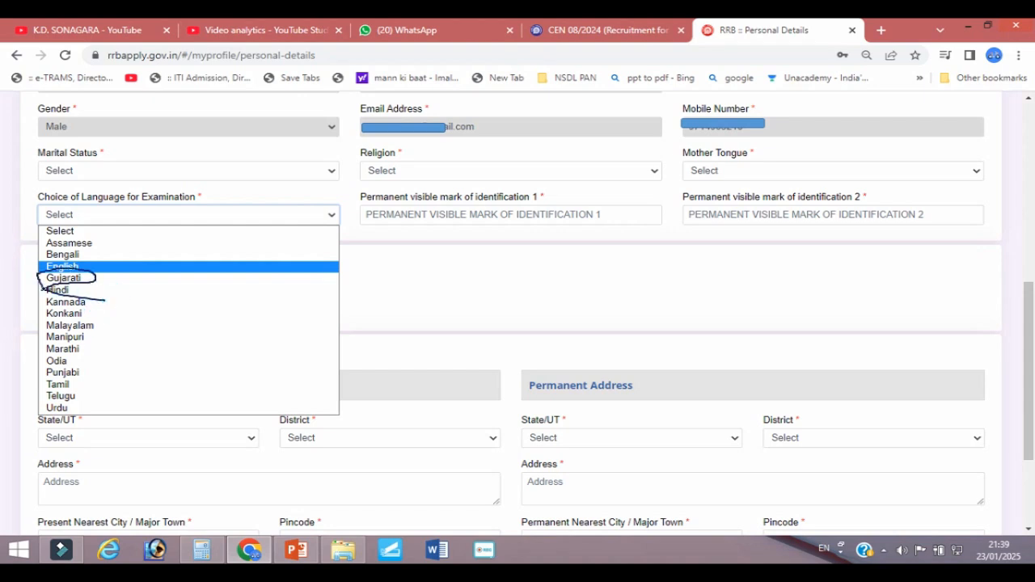
# On the Community Details slide, circle Community and pen-tick the non-creamy layer, caste name, certificate number, issuing authority and date of issue fields
pyautogui.click(454, 354)
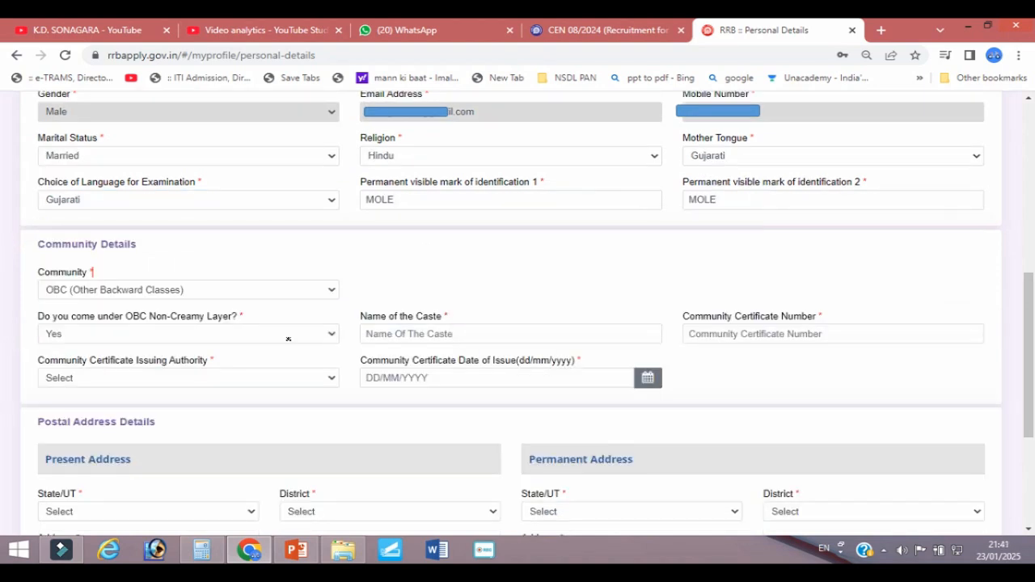
pyautogui.moveTo(36, 263)
pyautogui.mouseDown()
pyautogui.moveTo(57, 295)
pyautogui.moveTo(12, 267)
pyautogui.moveTo(40, 261)
pyautogui.mouseUp()
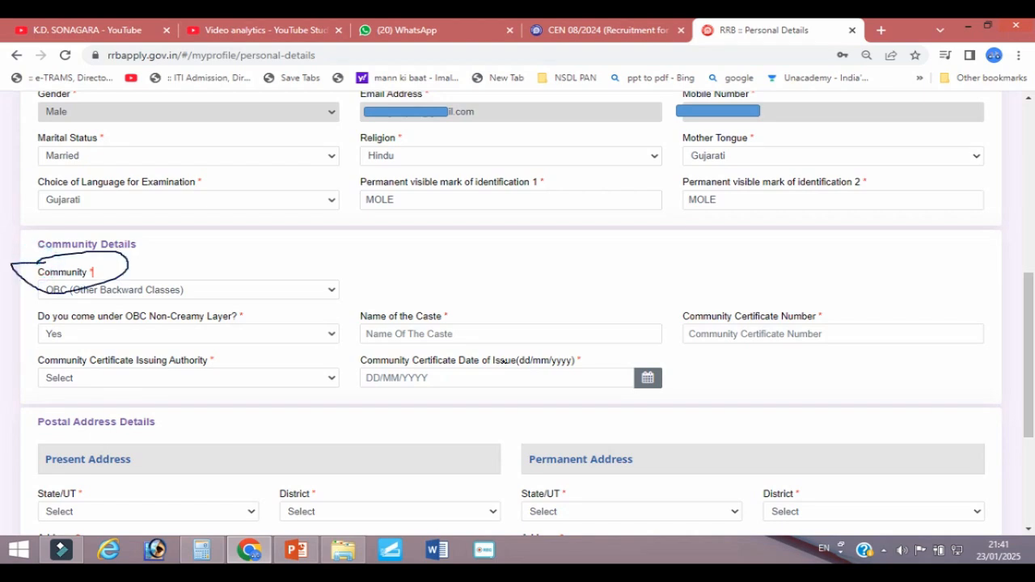
pyautogui.moveTo(491, 294); pyautogui.dragTo(301, 260)
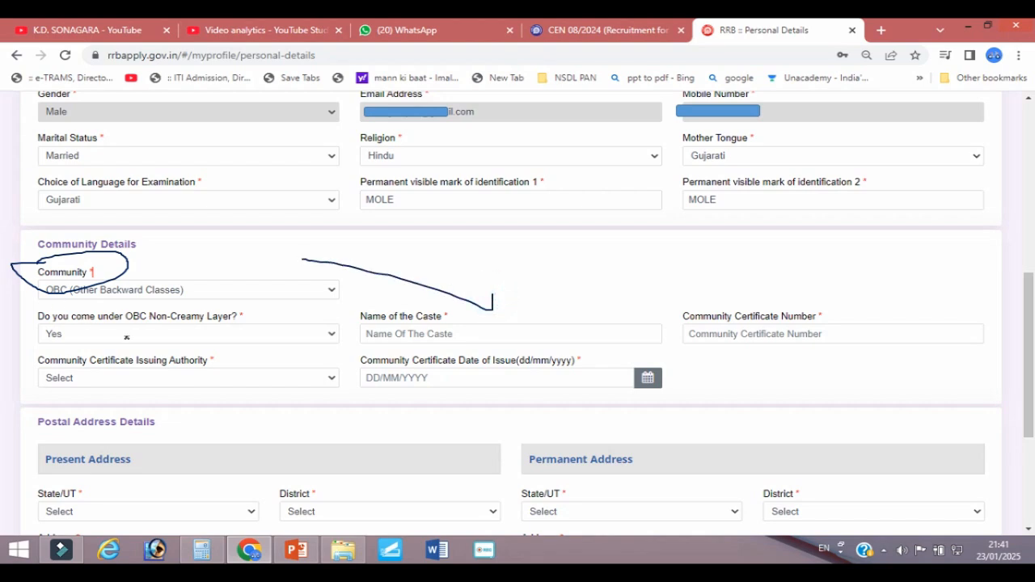
pyautogui.moveTo(171, 338); pyautogui.dragTo(124, 330)
pyautogui.moveTo(550, 320); pyautogui.dragTo(414, 297)
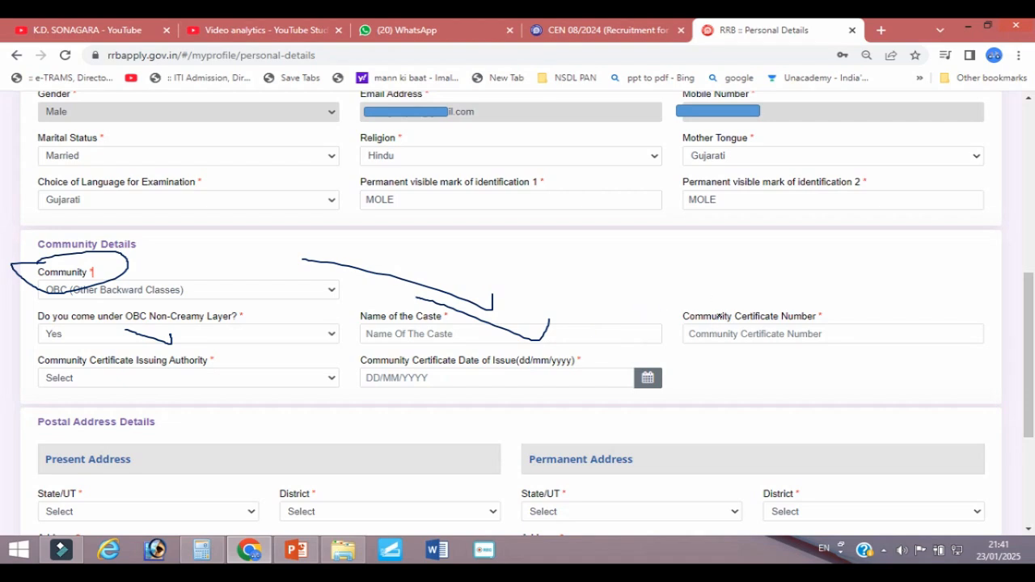
pyautogui.moveTo(769, 308); pyautogui.dragTo(522, 266)
pyautogui.moveTo(206, 379); pyautogui.dragTo(144, 379)
pyautogui.moveTo(492, 386); pyautogui.dragTo(373, 377)
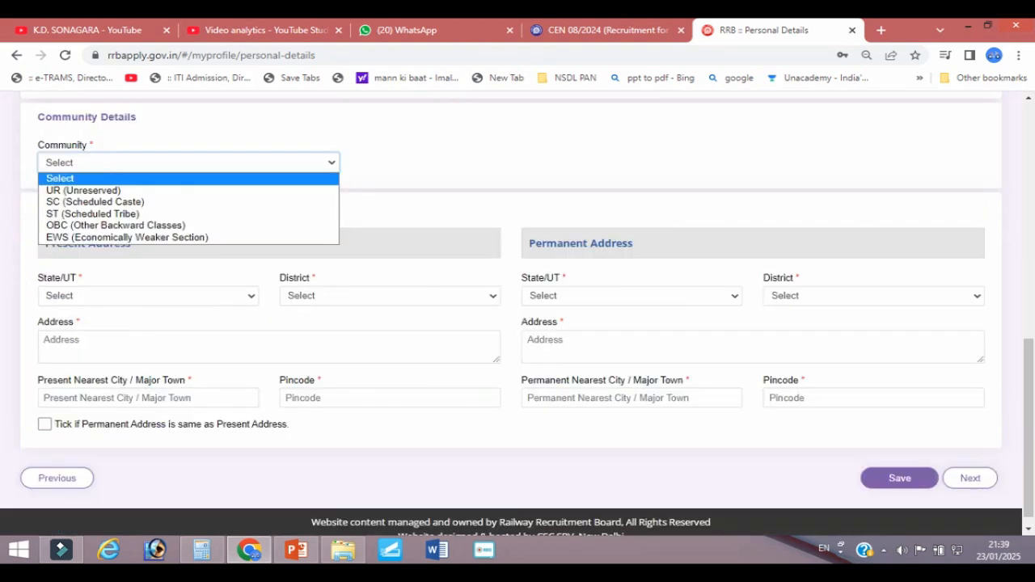
# On the Postal Address slide, mark State/UT, District, Address, nearest city, Pincode and the same-address checkbox under Present Address, plus Save and Next
pyautogui.moveTo(102, 288)
pyautogui.mouseDown()
pyautogui.moveTo(33, 269)
pyautogui.moveTo(85, 277)
pyautogui.moveTo(40, 285)
pyautogui.mouseUp()
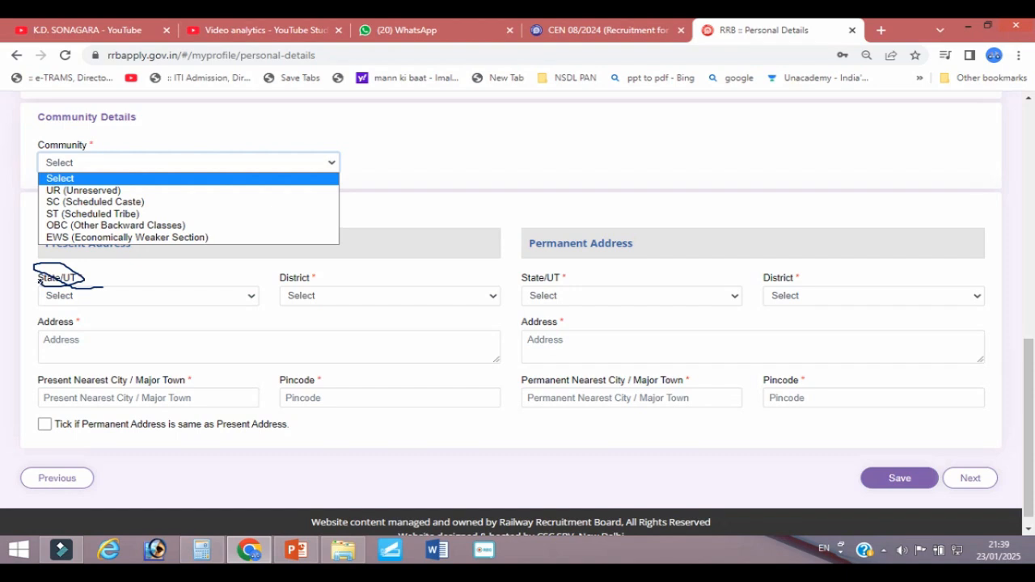
pyautogui.moveTo(290, 284); pyautogui.dragTo(208, 276)
pyautogui.moveTo(105, 349); pyautogui.dragTo(17, 346)
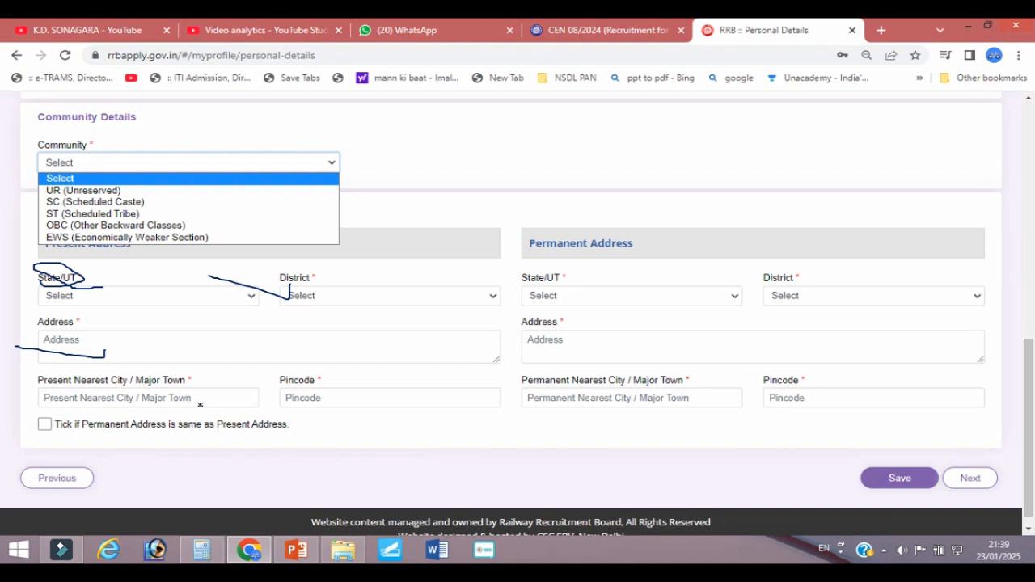
pyautogui.moveTo(202, 411); pyautogui.dragTo(170, 397)
pyautogui.moveTo(326, 405); pyautogui.dragTo(287, 394)
pyautogui.moveTo(41, 422); pyautogui.dragTo(78, 416)
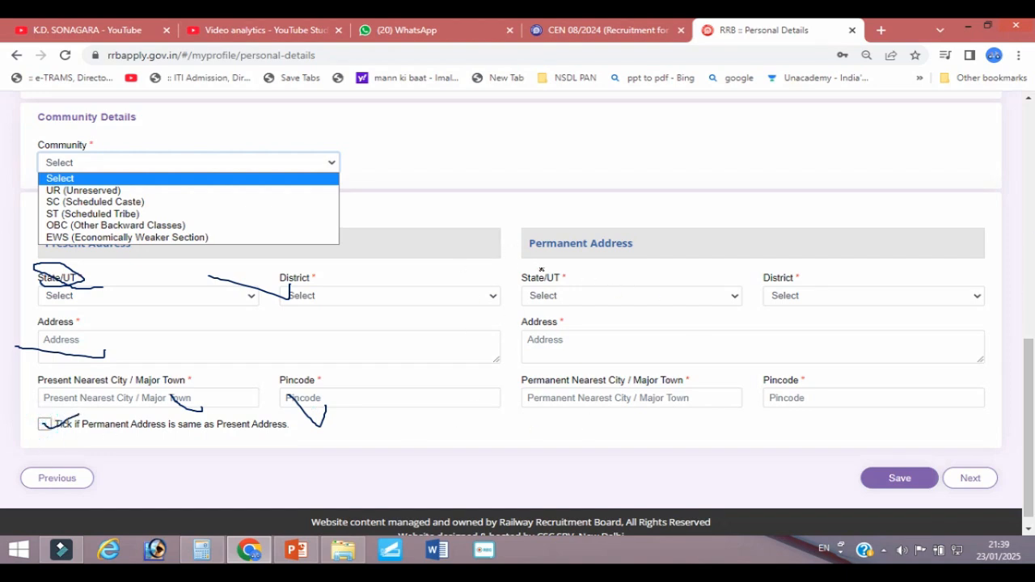
pyautogui.moveTo(867, 500)
pyautogui.mouseDown()
pyautogui.moveTo(857, 493)
pyautogui.moveTo(900, 456)
pyautogui.moveTo(844, 506)
pyautogui.moveTo(869, 475)
pyautogui.mouseUp()
pyautogui.moveTo(958, 503)
pyautogui.mouseDown()
pyautogui.moveTo(918, 489)
pyautogui.moveTo(1003, 498)
pyautogui.moveTo(947, 501)
pyautogui.mouseUp()
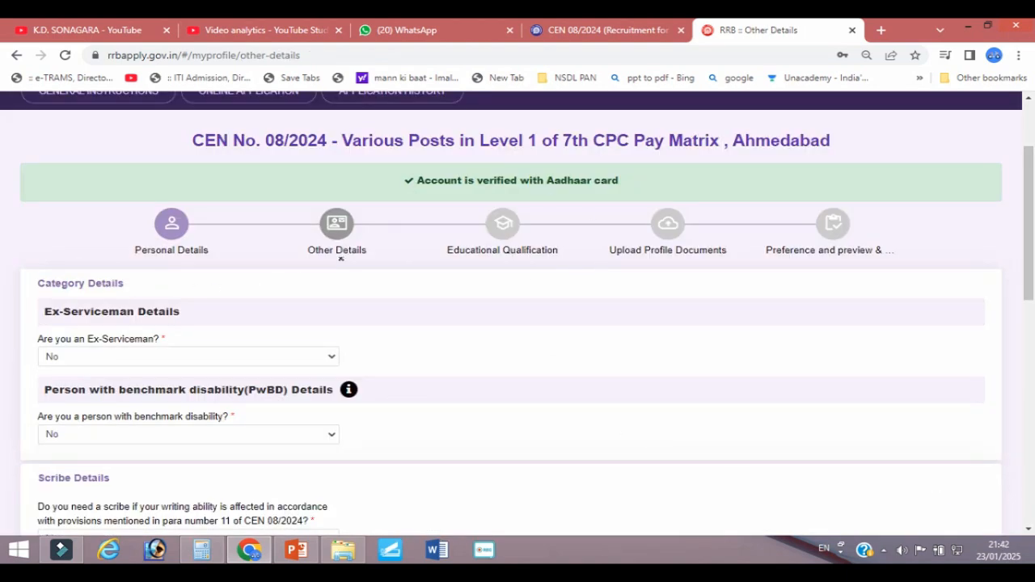
# On the Other Details slide, circle the Other Details stage, underline the Ex-Serviceman and benchmark disability headings, and tick their answers
pyautogui.moveTo(401, 277)
pyautogui.mouseDown()
pyautogui.moveTo(335, 231)
pyautogui.moveTo(388, 247)
pyautogui.moveTo(332, 268)
pyautogui.mouseUp()
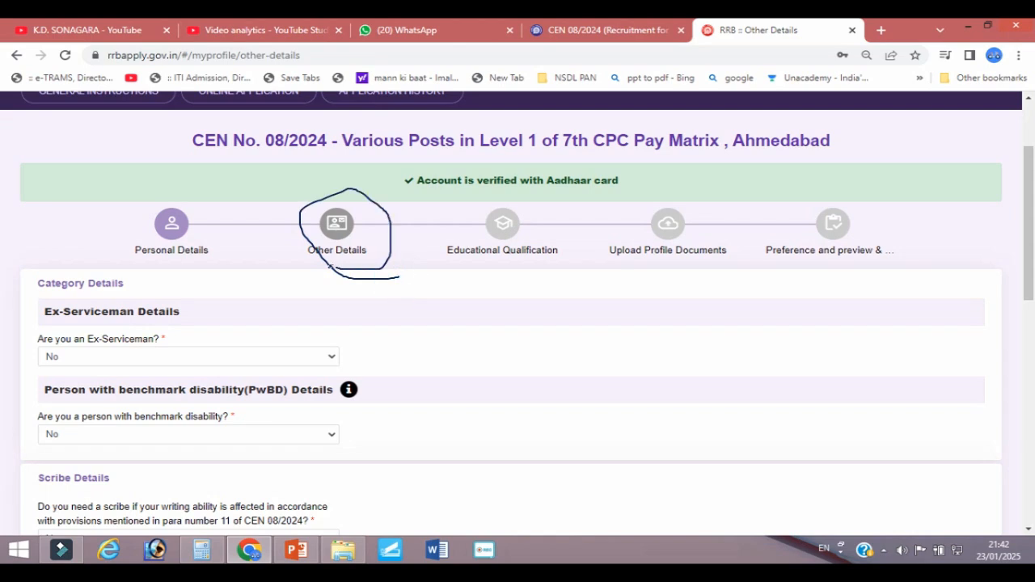
pyautogui.moveTo(47, 322); pyautogui.dragTo(177, 320)
pyautogui.moveTo(98, 368); pyautogui.dragTo(77, 348)
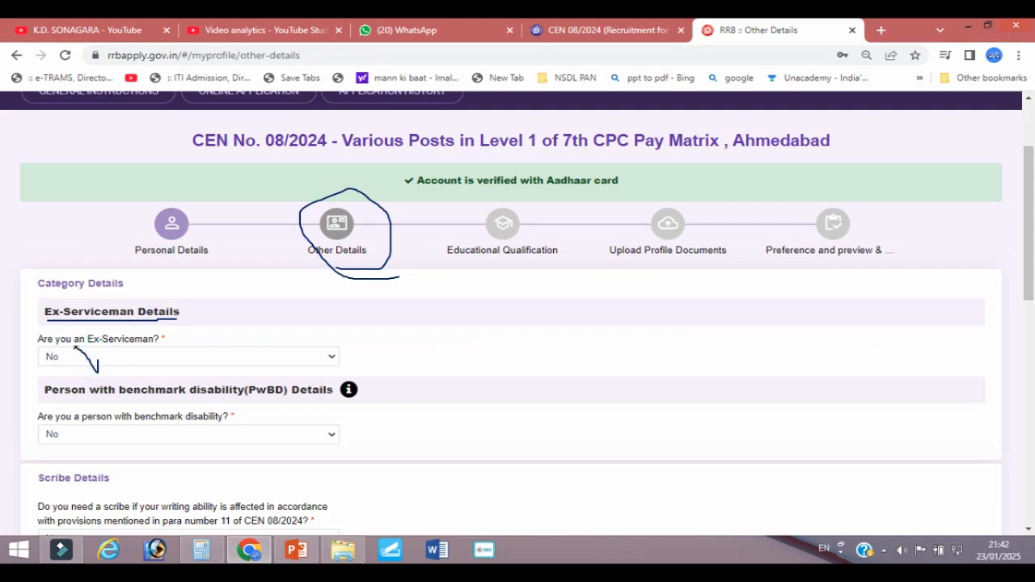
pyautogui.moveTo(245, 396); pyautogui.dragTo(283, 396)
pyautogui.moveTo(169, 438); pyautogui.dragTo(84, 435)
# Pen-tick the scribe, EBC certificate, Indian Railways employee and current department answers, underlining the EBC, Serving Railway Applicant and Current Employment headings
pyautogui.scroll(-4, 84, 435)
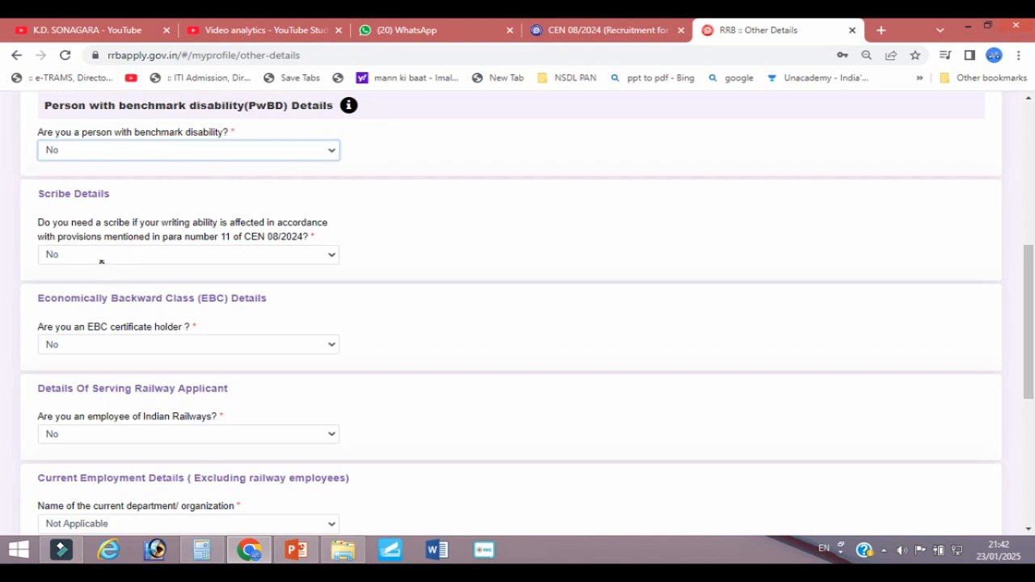
pyautogui.moveTo(111, 263); pyautogui.dragTo(59, 235)
pyautogui.moveTo(42, 308); pyautogui.dragTo(219, 301)
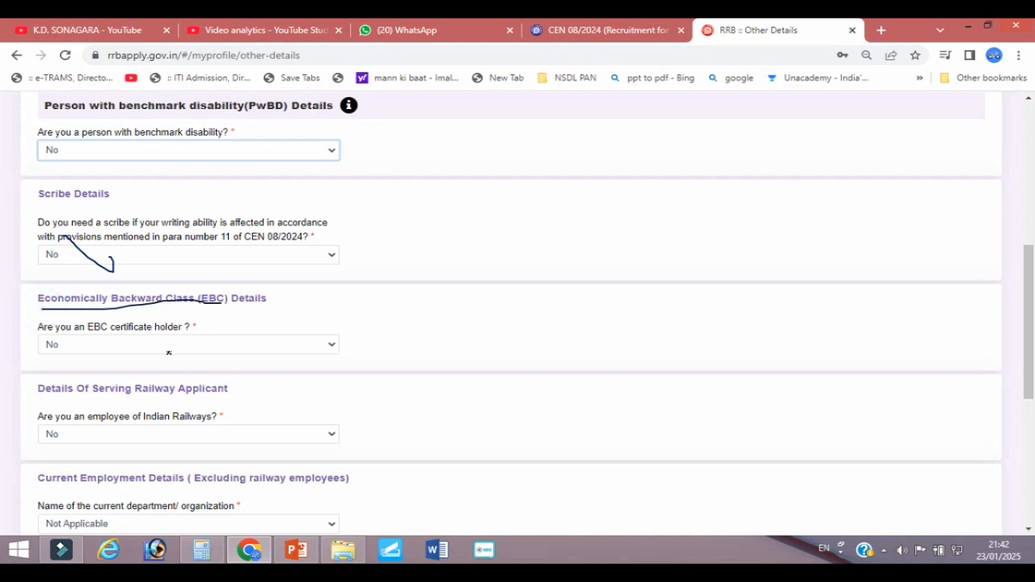
pyautogui.moveTo(164, 349); pyautogui.dragTo(96, 350)
pyautogui.moveTo(71, 400); pyautogui.dragTo(208, 395)
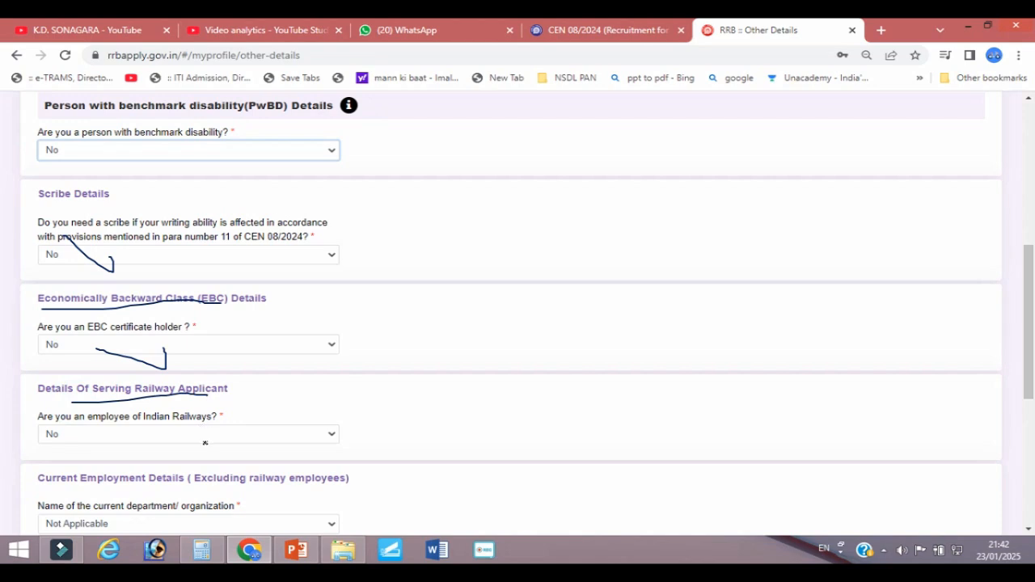
pyautogui.moveTo(167, 440); pyautogui.dragTo(105, 414)
pyautogui.moveTo(38, 488); pyautogui.dragTo(185, 485)
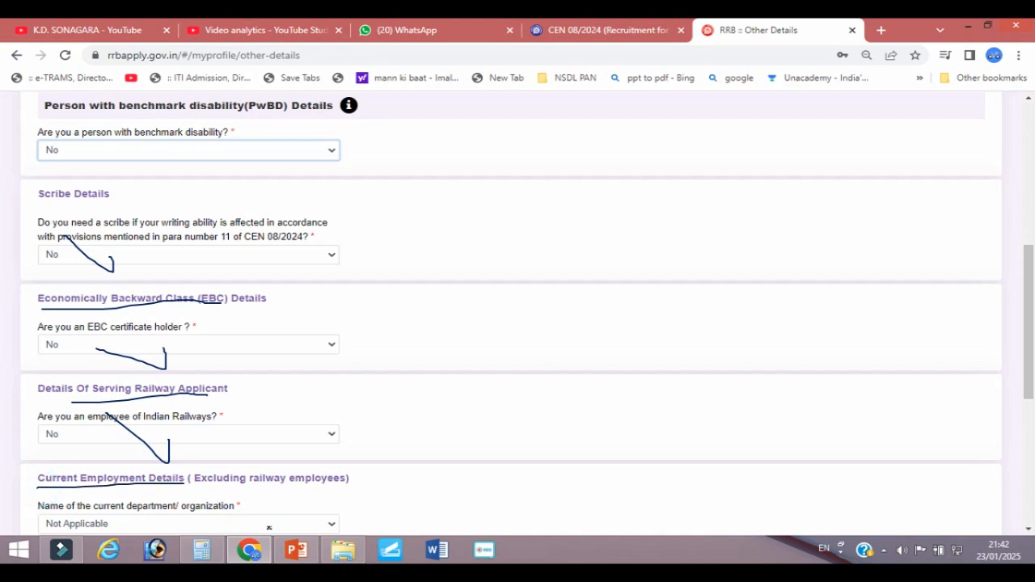
pyautogui.moveTo(278, 516); pyautogui.dragTo(207, 490)
# On the bank details slide, circle Bank Details For Refund of Fee and tick the account holder name, account number and confirm account number fields
pyautogui.scroll(-4, 38, 221)
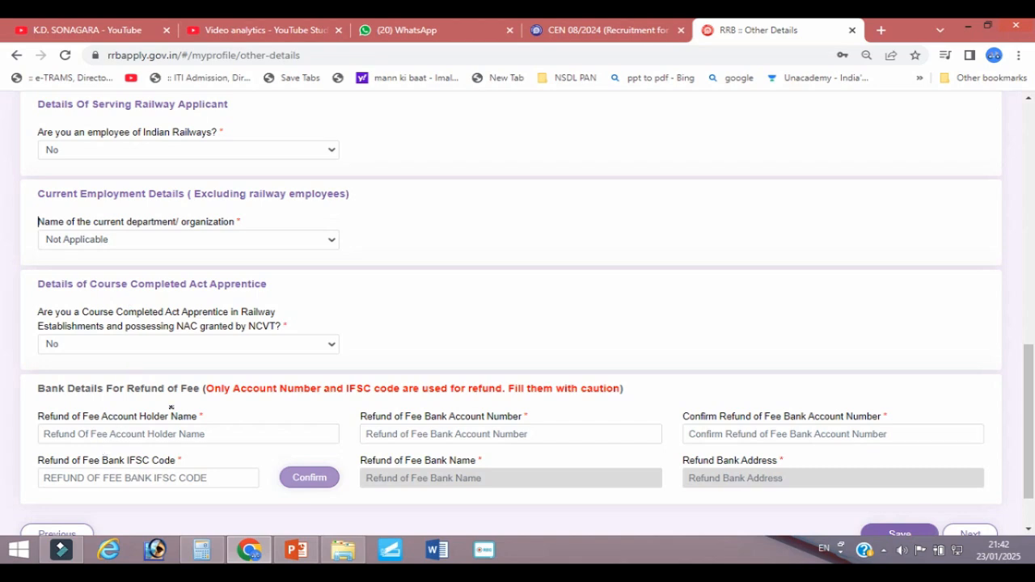
pyautogui.moveTo(71, 402)
pyautogui.mouseDown()
pyautogui.moveTo(16, 380)
pyautogui.moveTo(193, 385)
pyautogui.moveTo(207, 414)
pyautogui.moveTo(90, 411)
pyautogui.moveTo(52, 395)
pyautogui.mouseUp()
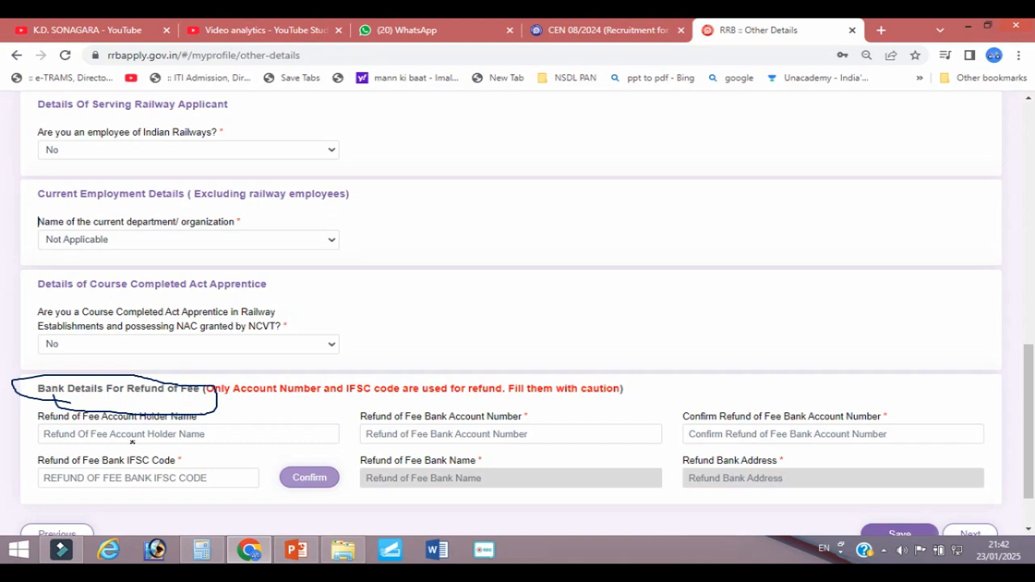
pyautogui.moveTo(273, 417); pyautogui.dragTo(200, 411)
pyautogui.moveTo(440, 434)
pyautogui.mouseDown()
pyautogui.moveTo(393, 437)
pyautogui.moveTo(366, 425)
pyautogui.mouseUp()
pyautogui.moveTo(726, 435)
pyautogui.mouseDown()
pyautogui.moveTo(720, 441)
pyautogui.moveTo(655, 416)
pyautogui.mouseUp()
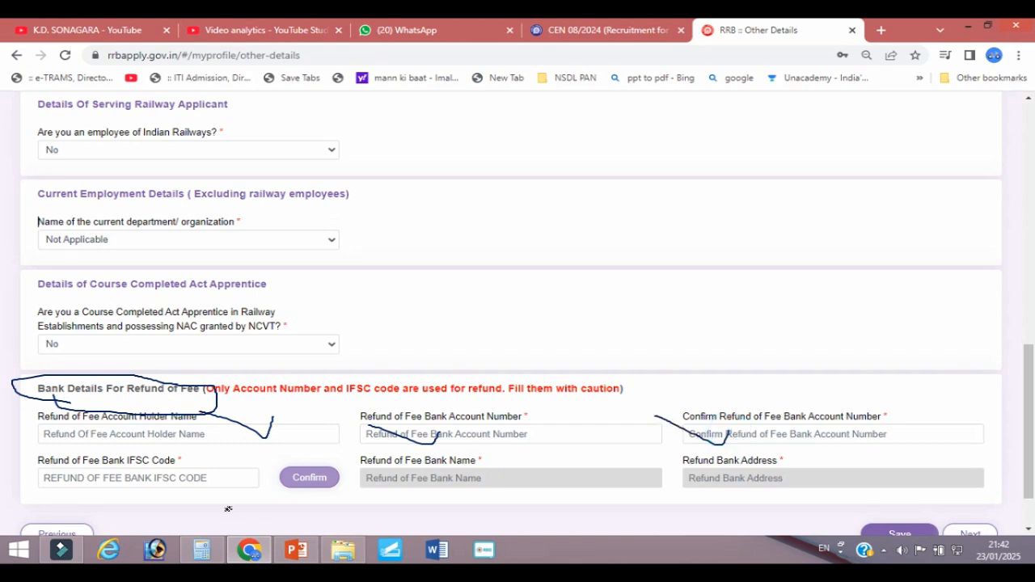
# Tick the IFSC Code, Bank Name and Refund Bank Address fields, circle Confirm, and draw a pen mark toward Save
pyautogui.moveTo(147, 480); pyautogui.dragTo(74, 458)
pyautogui.moveTo(320, 490)
pyautogui.mouseDown()
pyautogui.moveTo(278, 469)
pyautogui.moveTo(340, 502)
pyautogui.moveTo(286, 486)
pyautogui.mouseUp()
pyautogui.moveTo(491, 487); pyautogui.dragTo(407, 460)
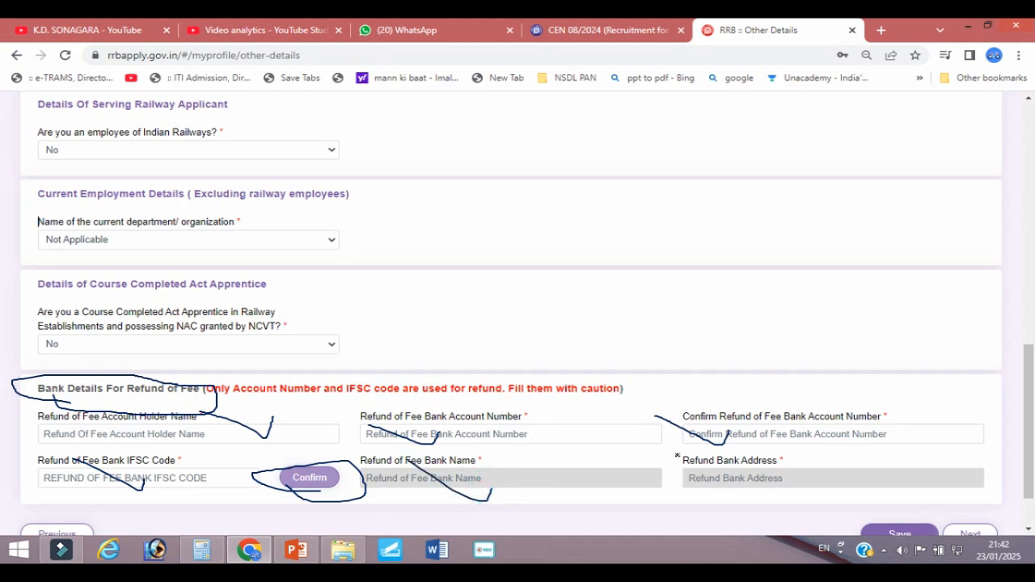
pyautogui.moveTo(678, 460); pyautogui.dragTo(612, 444)
pyautogui.moveTo(789, 483); pyautogui.dragTo(890, 522)
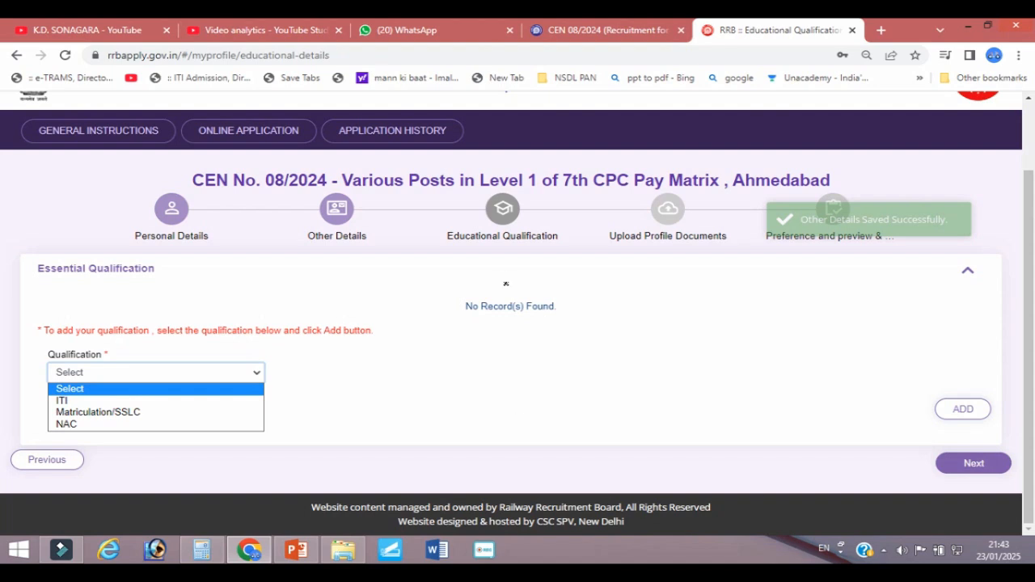
# Circle the Educational Qualification stage and mark the ITI and Matriculation/SSLC options in the open Qualification list
pyautogui.moveTo(499, 271)
pyautogui.mouseDown()
pyautogui.moveTo(465, 251)
pyautogui.moveTo(589, 211)
pyautogui.moveTo(467, 257)
pyautogui.mouseUp()
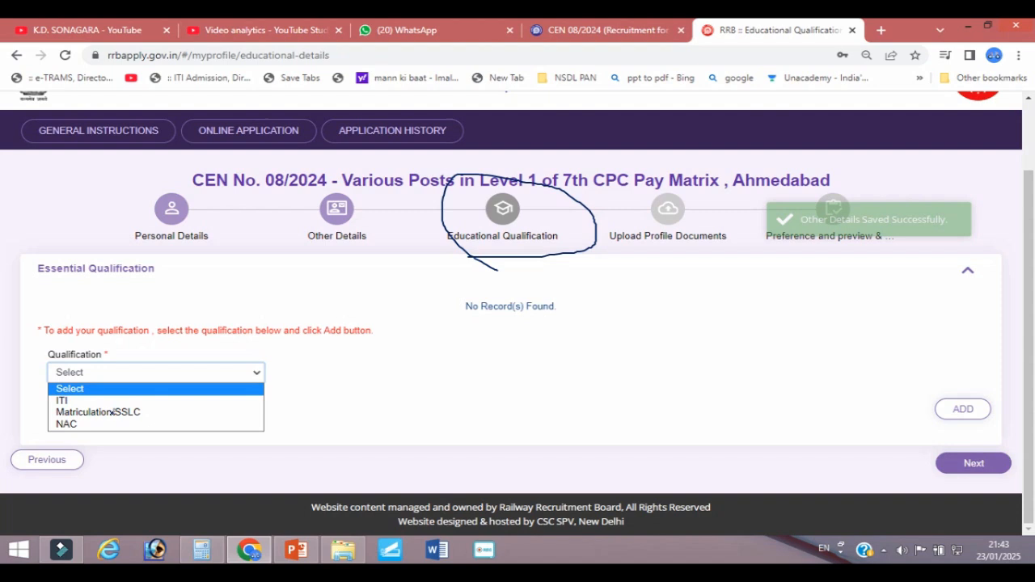
pyautogui.moveTo(54, 399); pyautogui.dragTo(14, 380)
pyautogui.moveTo(61, 414); pyautogui.dragTo(5, 399)
pyautogui.moveTo(117, 424)
pyautogui.mouseDown()
pyautogui.moveTo(170, 425)
pyautogui.moveTo(89, 424)
pyautogui.mouseUp()
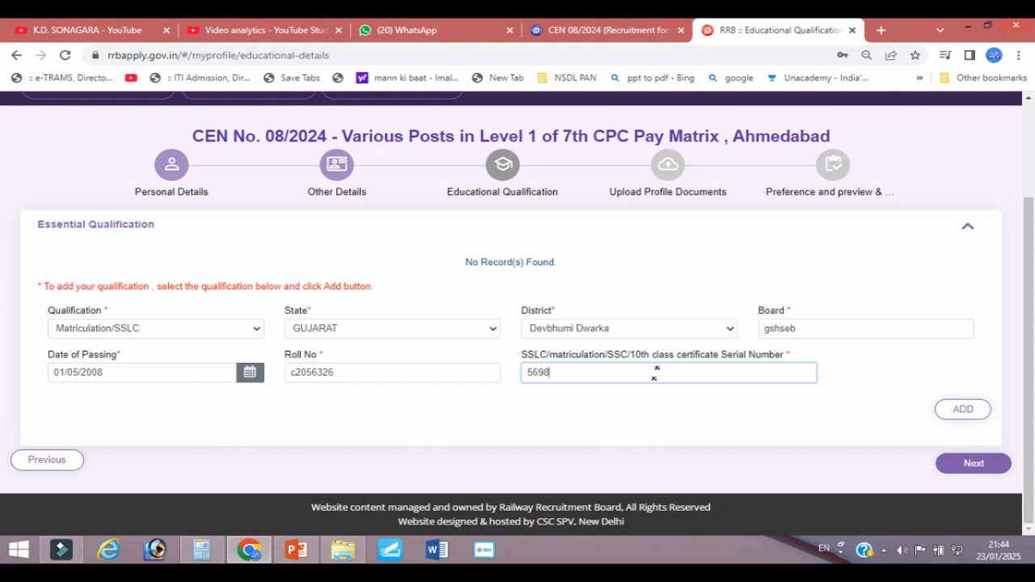
# Circle certificate Serial Number, tick Roll No and mark ADD on the Matriculation/SSLC slide, and draw a pen mark around the ITI fields
pyautogui.moveTo(707, 365); pyautogui.dragTo(758, 359)
pyautogui.moveTo(672, 361)
pyautogui.mouseDown()
pyautogui.moveTo(749, 349)
pyautogui.moveTo(790, 361)
pyautogui.moveTo(717, 365)
pyautogui.mouseUp()
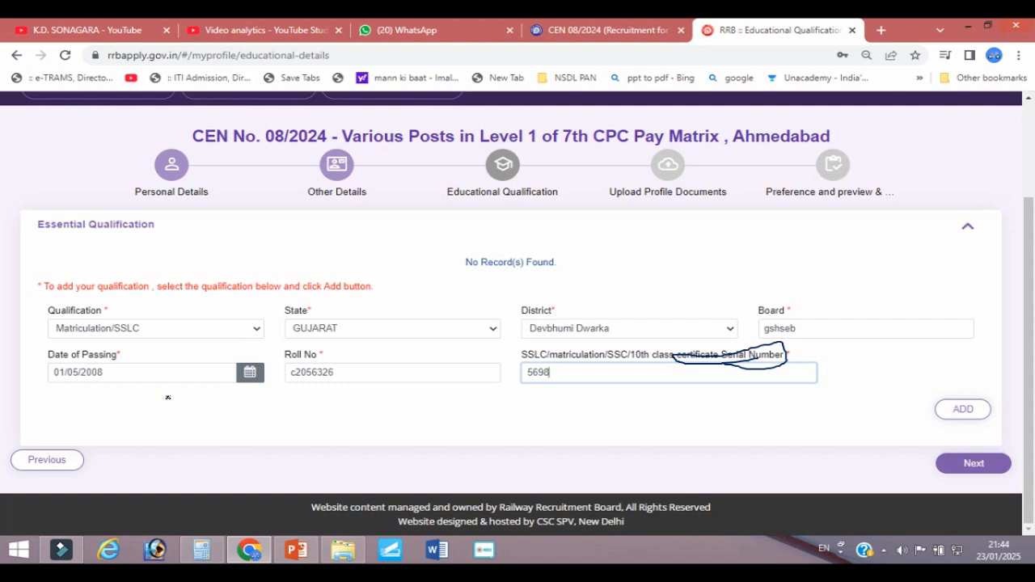
pyautogui.moveTo(366, 390)
pyautogui.mouseDown()
pyautogui.moveTo(362, 412)
pyautogui.moveTo(206, 374)
pyautogui.mouseUp()
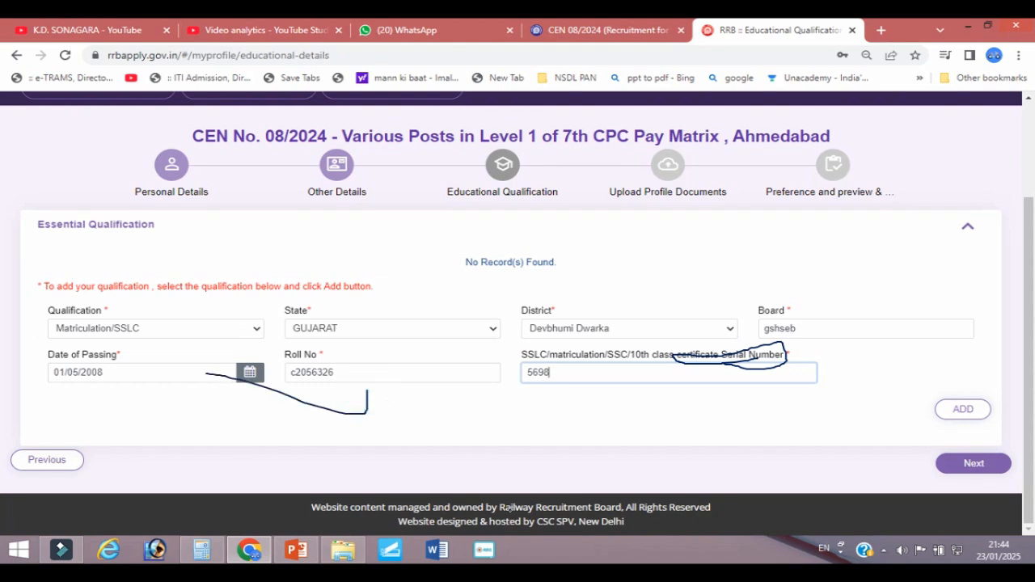
pyautogui.moveTo(981, 432)
pyautogui.mouseDown()
pyautogui.moveTo(898, 400)
pyautogui.moveTo(991, 449)
pyautogui.moveTo(901, 416)
pyautogui.moveTo(912, 416)
pyautogui.mouseUp()
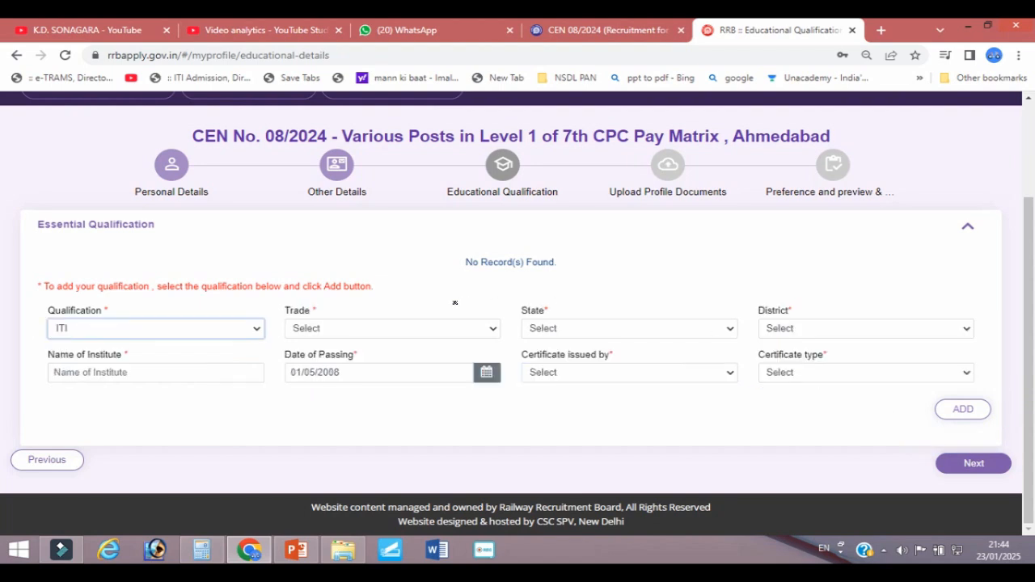
pyautogui.moveTo(286, 303)
pyautogui.mouseDown()
pyautogui.moveTo(288, 312)
pyautogui.moveTo(77, 318)
pyautogui.mouseUp()
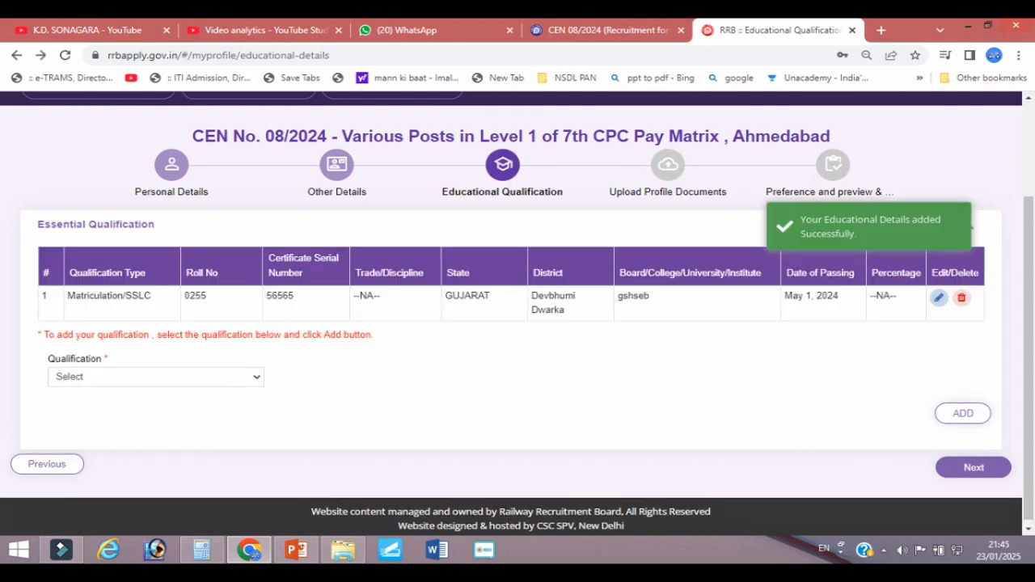
# Circle the added Matriculation/SSLC record and the Next button, and advance to the Upload Profile Documents slide
pyautogui.moveTo(165, 318); pyautogui.dragTo(214, 233)
pyautogui.moveTo(311, 233)
pyautogui.mouseDown()
pyautogui.moveTo(1019, 263)
pyautogui.moveTo(276, 318)
pyautogui.moveTo(130, 318)
pyautogui.mouseUp()
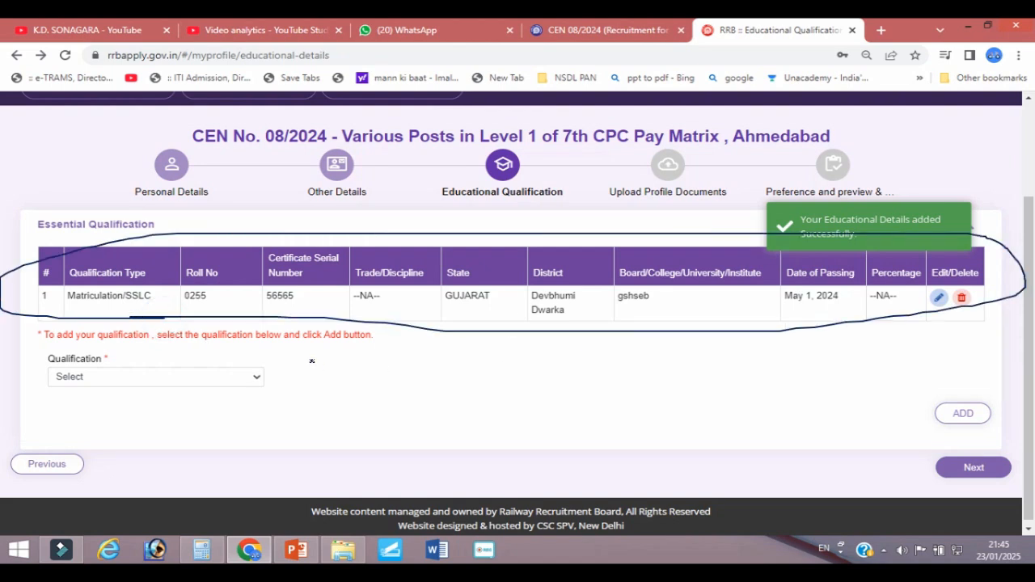
pyautogui.moveTo(987, 477)
pyautogui.mouseDown()
pyautogui.moveTo(899, 465)
pyautogui.moveTo(954, 485)
pyautogui.moveTo(928, 479)
pyautogui.mouseUp()
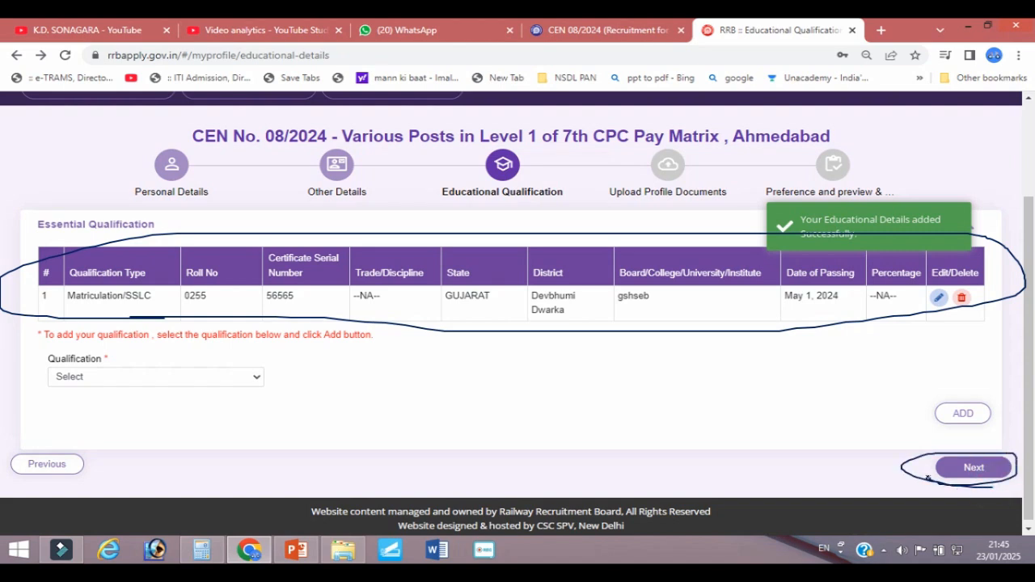
pyautogui.click(942, 468)
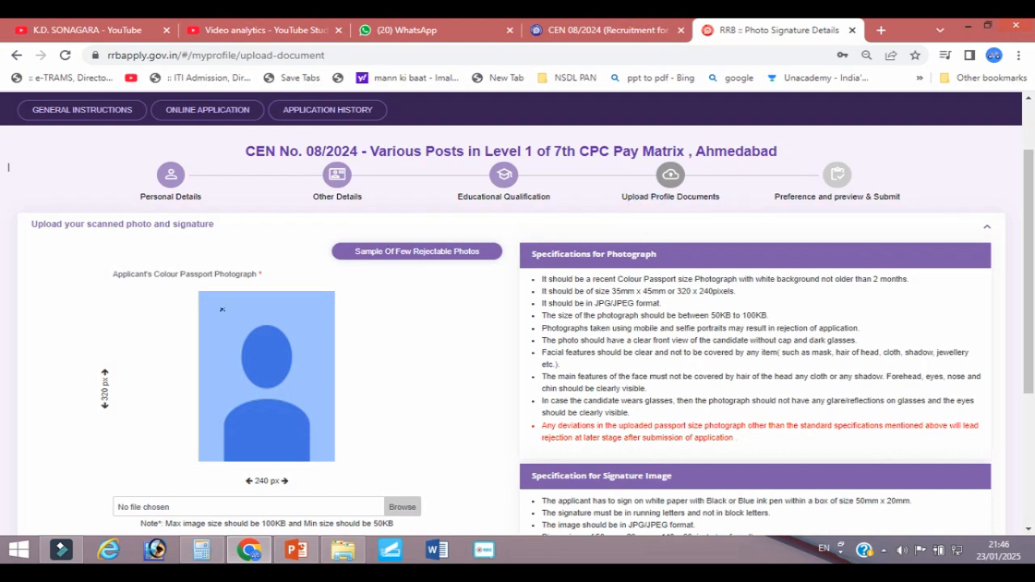
# Tick the photo upload heading, circle 240 px, 320 px and 50KB to 100KB, and underline the white background and 2 months requirements
pyautogui.moveTo(176, 249); pyautogui.dragTo(69, 237)
pyautogui.moveTo(293, 489)
pyautogui.mouseDown()
pyautogui.moveTo(232, 486)
pyautogui.moveTo(311, 467)
pyautogui.moveTo(263, 487)
pyautogui.mouseUp()
pyautogui.moveTo(120, 429)
pyautogui.mouseDown()
pyautogui.moveTo(89, 365)
pyautogui.moveTo(125, 387)
pyautogui.moveTo(102, 429)
pyautogui.mouseUp()
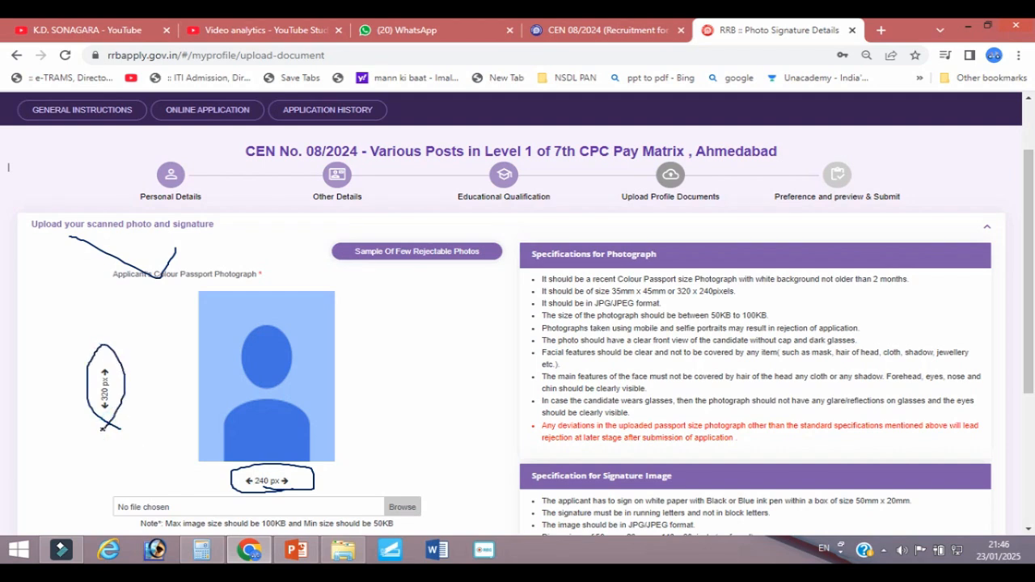
pyautogui.moveTo(728, 320)
pyautogui.mouseDown()
pyautogui.moveTo(701, 319)
pyautogui.moveTo(775, 307)
pyautogui.moveTo(768, 322)
pyautogui.moveTo(704, 322)
pyautogui.mouseUp()
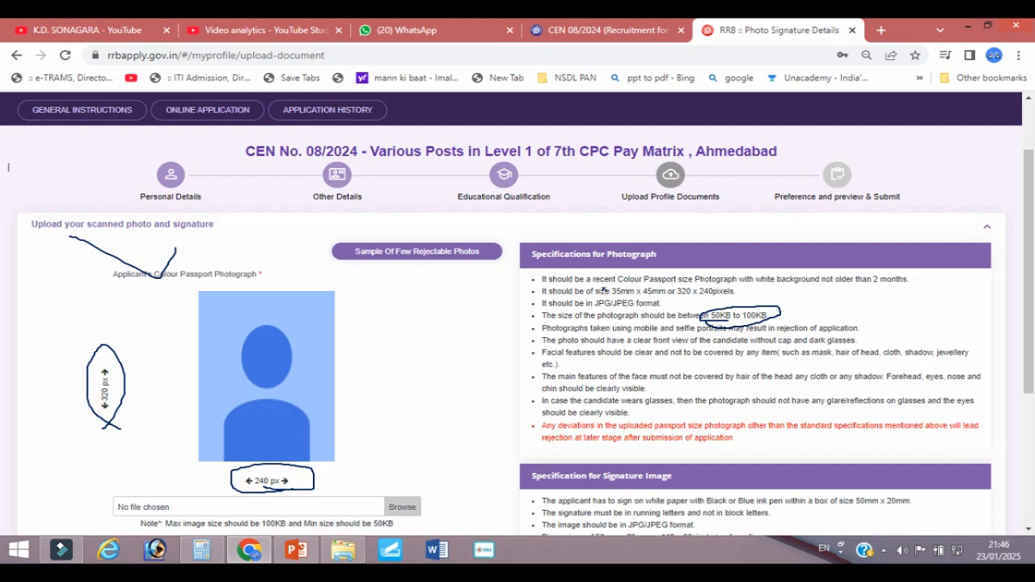
pyautogui.moveTo(738, 285); pyautogui.dragTo(830, 285)
pyautogui.moveTo(864, 285); pyautogui.dragTo(943, 285)
# Tick and circle Specification for Signature Image, and circle the 50mm x 20mm signature box size
pyautogui.moveTo(534, 489)
pyautogui.mouseDown()
pyautogui.moveTo(711, 457)
pyautogui.moveTo(532, 485)
pyautogui.moveTo(534, 516)
pyautogui.moveTo(474, 485)
pyautogui.mouseUp()
pyautogui.moveTo(869, 512)
pyautogui.mouseDown()
pyautogui.moveTo(854, 493)
pyautogui.moveTo(935, 500)
pyautogui.moveTo(883, 516)
pyautogui.moveTo(863, 508)
pyautogui.mouseUp()
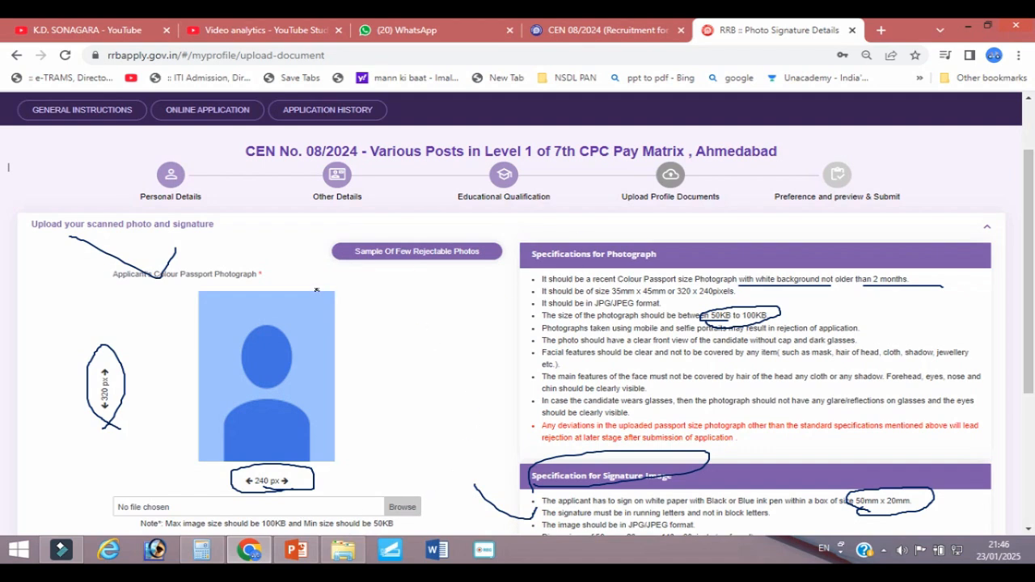
pyautogui.moveTo(831, 432)
pyautogui.mouseDown()
pyautogui.moveTo(825, 449)
pyautogui.moveTo(682, 387)
pyautogui.mouseUp()
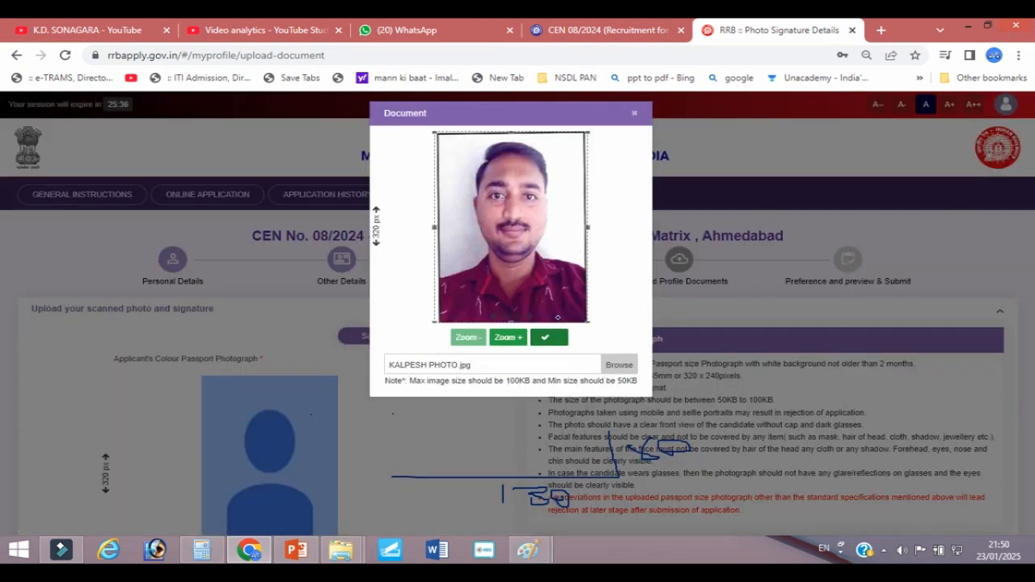
# Circle the green check mark that confirms the cropped photo in the Document dialog
pyautogui.moveTo(540, 344)
pyautogui.mouseDown()
pyautogui.moveTo(566, 370)
pyautogui.moveTo(522, 349)
pyautogui.mouseUp()
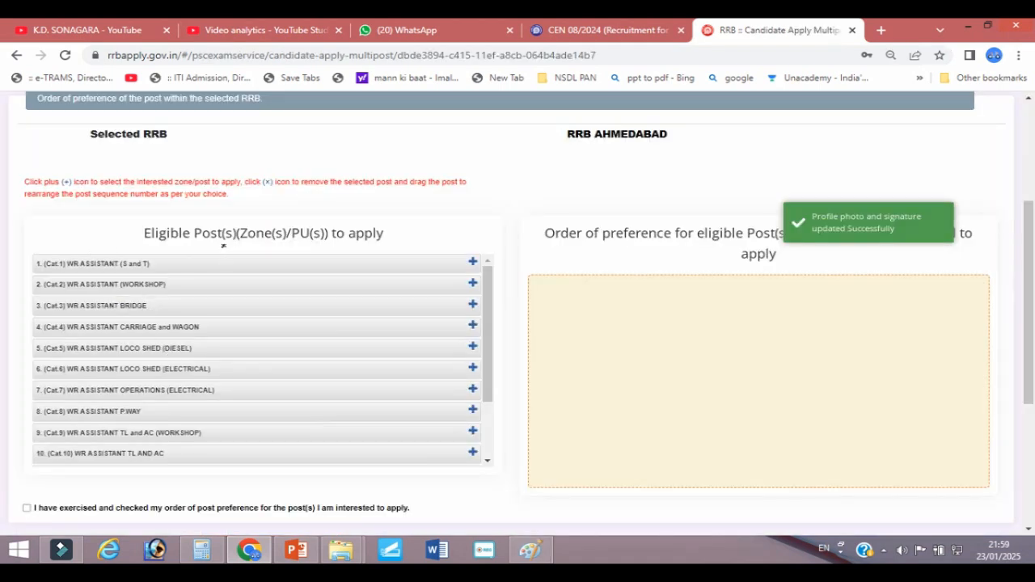
# Underline the Eligible Post(s) heading, bracket its list, and draw lines from the plus icons of posts 10, 9 and 1 into the preference box
pyautogui.moveTo(148, 247)
pyautogui.mouseDown()
pyautogui.moveTo(364, 247)
pyautogui.moveTo(162, 252)
pyautogui.moveTo(311, 285)
pyautogui.moveTo(275, 455)
pyautogui.moveTo(202, 446)
pyautogui.mouseUp()
pyautogui.moveTo(456, 461)
pyautogui.mouseDown()
pyautogui.moveTo(489, 458)
pyautogui.moveTo(474, 443)
pyautogui.moveTo(461, 453)
pyautogui.moveTo(583, 389)
pyautogui.moveTo(567, 324)
pyautogui.moveTo(577, 369)
pyautogui.moveTo(575, 335)
pyautogui.mouseUp()
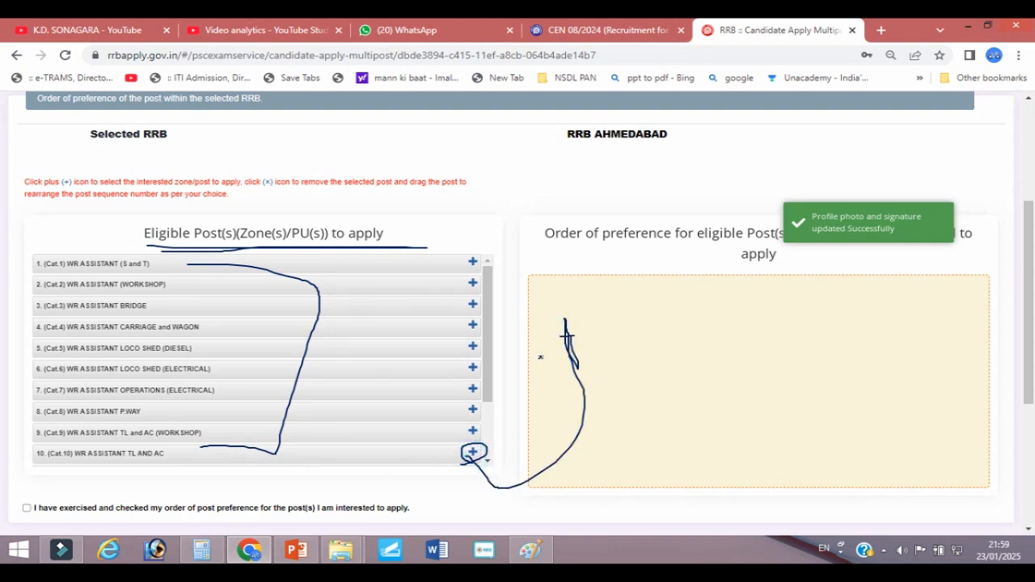
pyautogui.moveTo(466, 437)
pyautogui.mouseDown()
pyautogui.moveTo(485, 437)
pyautogui.moveTo(558, 355)
pyautogui.moveTo(541, 331)
pyautogui.mouseUp()
pyautogui.moveTo(476, 265)
pyautogui.mouseDown()
pyautogui.moveTo(570, 301)
pyautogui.moveTo(585, 289)
pyautogui.mouseUp()
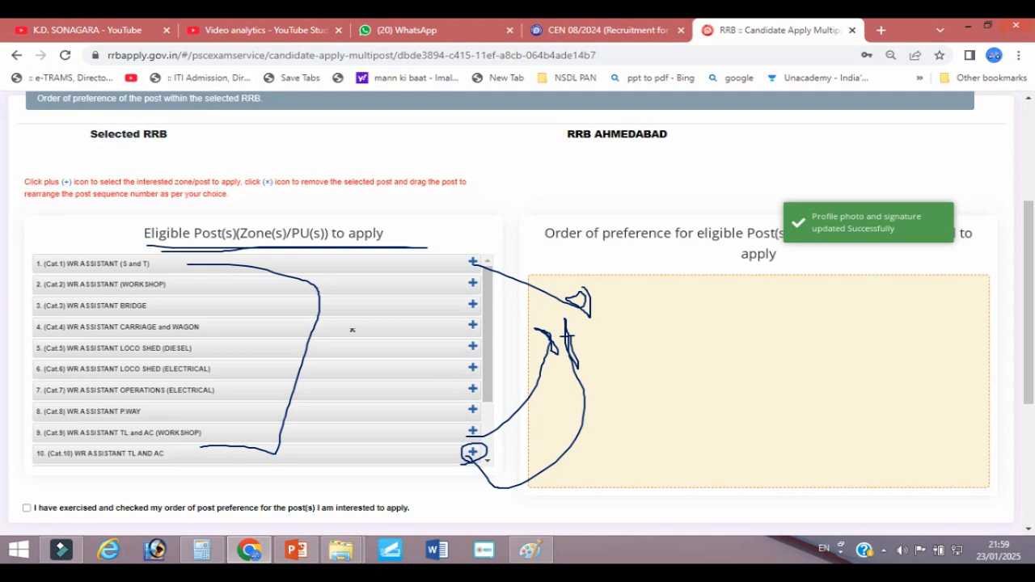
# Draw pen marks around the numbers of posts 1, 3 and 5 in the eligible posts list
pyautogui.moveTo(34, 268); pyautogui.dragTo(13, 252)
pyautogui.moveTo(52, 301); pyautogui.dragTo(3, 295)
pyautogui.moveTo(81, 364); pyautogui.dragTo(3, 346)
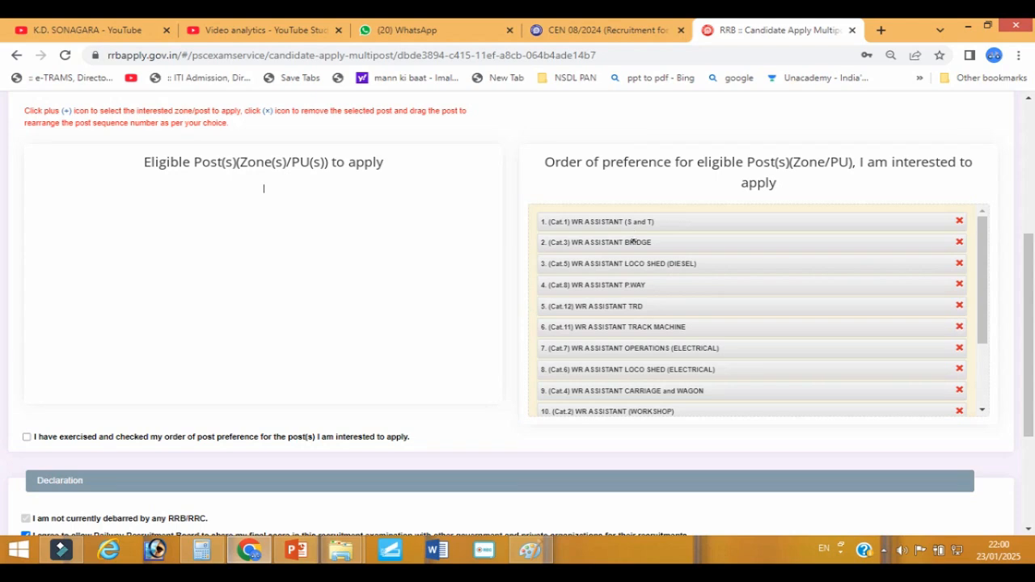
# Bracket the filled order of preference list and tick the statement about having checked the order of post preference
pyautogui.moveTo(593, 200)
pyautogui.mouseDown()
pyautogui.moveTo(531, 394)
pyautogui.moveTo(607, 420)
pyautogui.mouseUp()
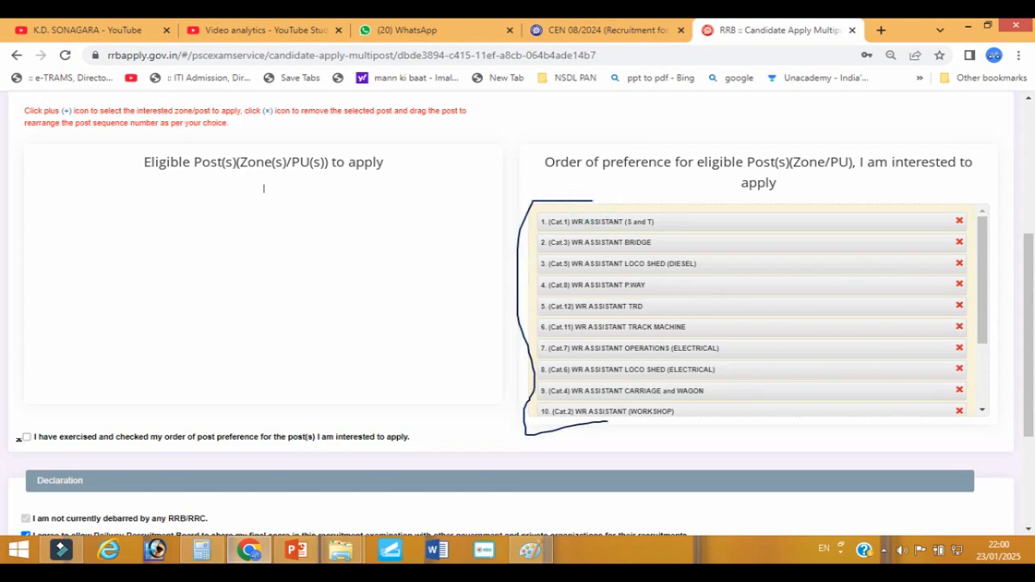
pyautogui.moveTo(27, 437); pyautogui.dragTo(77, 413)
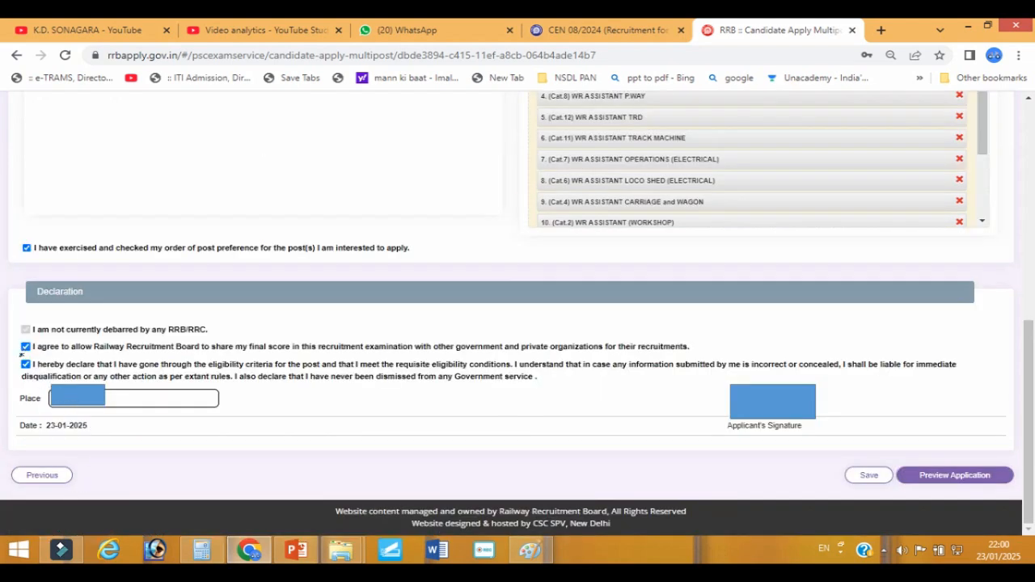
# Mark the score-sharing and eligibility declaration checkboxes, circle Place and Date, and mark Save and Preview Application with the pen
pyautogui.click(24, 347)
pyautogui.click(27, 365)
pyautogui.moveTo(127, 399)
pyautogui.mouseDown()
pyautogui.moveTo(133, 408)
pyautogui.moveTo(117, 419)
pyautogui.mouseUp()
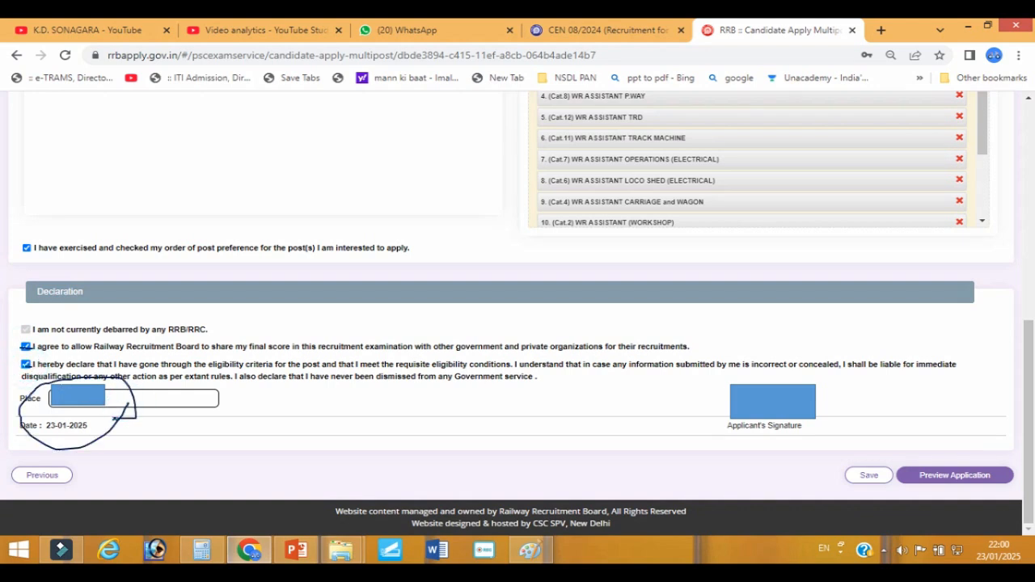
pyautogui.moveTo(862, 491)
pyautogui.mouseDown()
pyautogui.moveTo(846, 469)
pyautogui.moveTo(900, 471)
pyautogui.moveTo(841, 485)
pyautogui.mouseUp()
pyautogui.moveTo(918, 490)
pyautogui.mouseDown()
pyautogui.moveTo(923, 455)
pyautogui.moveTo(982, 491)
pyautogui.moveTo(914, 490)
pyautogui.mouseUp()
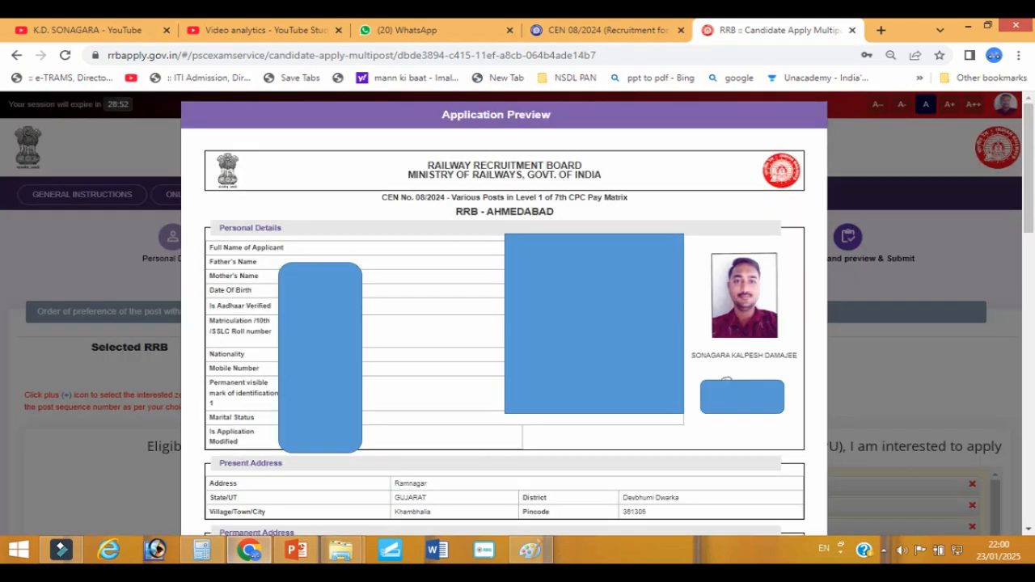
# Draw three large ticks over Personal Details in the Application Preview, then circle the applicant's signature and mark the photo
pyautogui.scroll(-10, 504, 307)
pyautogui.moveTo(419, 239); pyautogui.dragTo(181, 202)
pyautogui.moveTo(414, 283)
pyautogui.mouseDown()
pyautogui.moveTo(368, 348)
pyautogui.moveTo(175, 285)
pyautogui.mouseUp()
pyautogui.moveTo(401, 368)
pyautogui.mouseDown()
pyautogui.moveTo(364, 427)
pyautogui.moveTo(215, 382)
pyautogui.mouseUp()
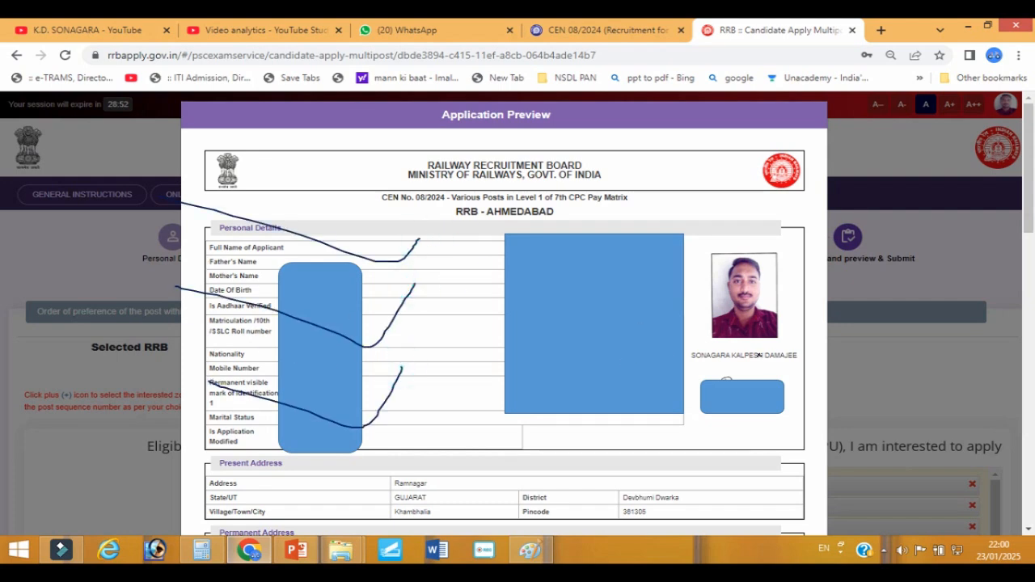
pyautogui.moveTo(738, 434)
pyautogui.mouseDown()
pyautogui.moveTo(767, 356)
pyautogui.moveTo(713, 431)
pyautogui.mouseUp()
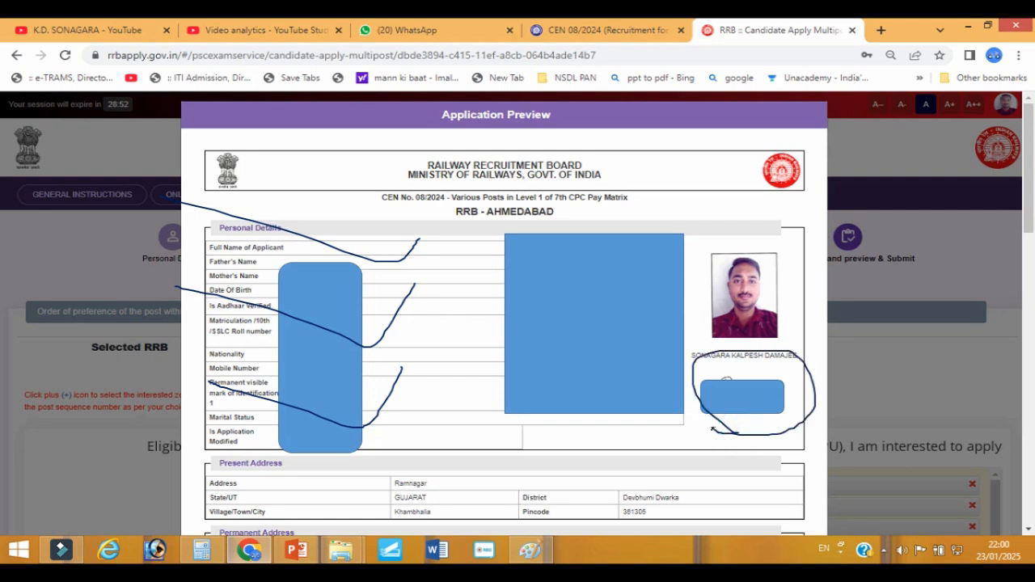
pyautogui.moveTo(707, 319); pyautogui.dragTo(767, 334)
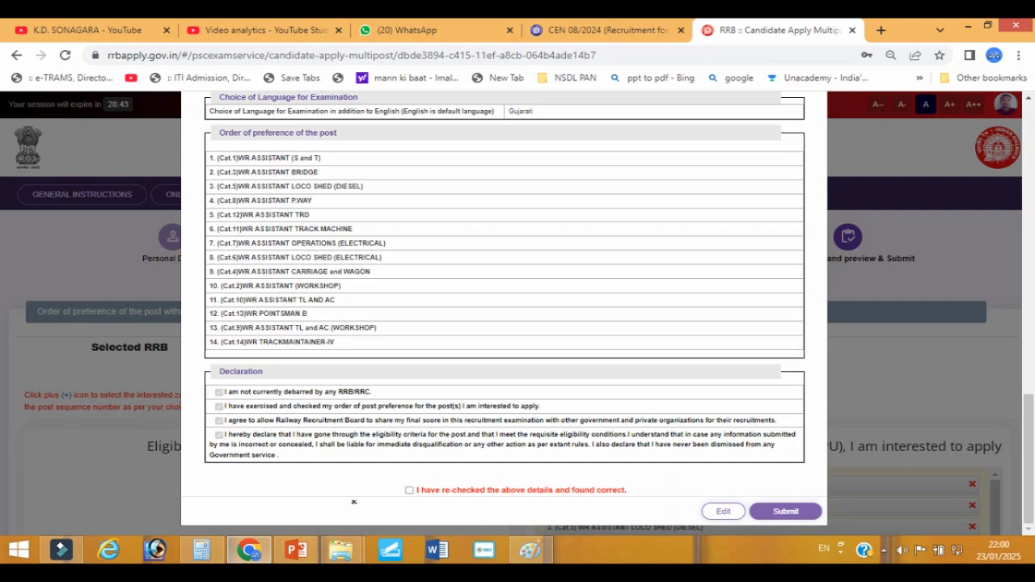
# Tick the "I have re-checked the above details and found correct" checkbox with the pen and circle Submit
pyautogui.moveTo(405, 490); pyautogui.dragTo(469, 482)
pyautogui.moveTo(813, 498)
pyautogui.mouseDown()
pyautogui.moveTo(817, 518)
pyautogui.moveTo(753, 484)
pyautogui.moveTo(826, 511)
pyautogui.mouseUp()
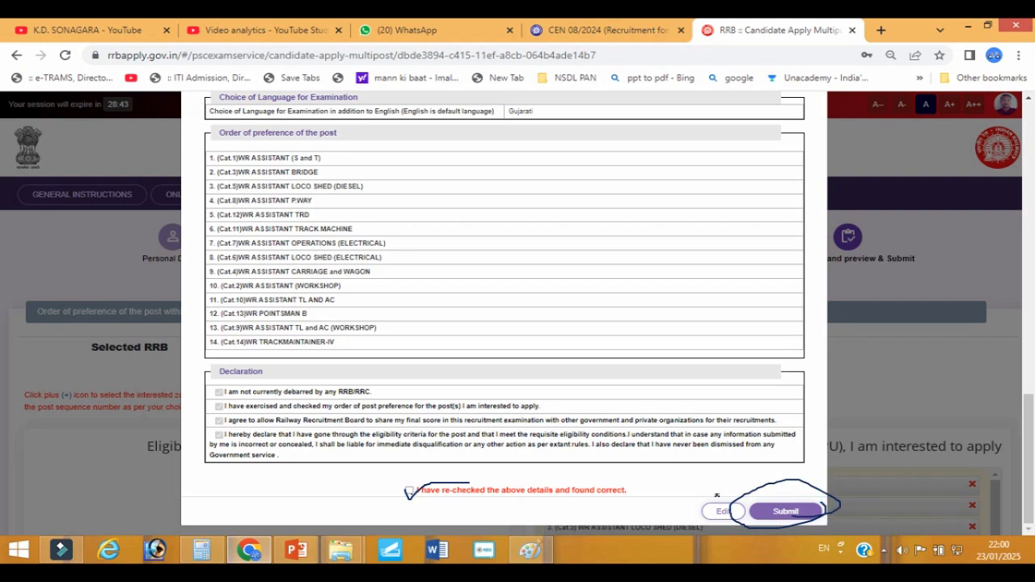